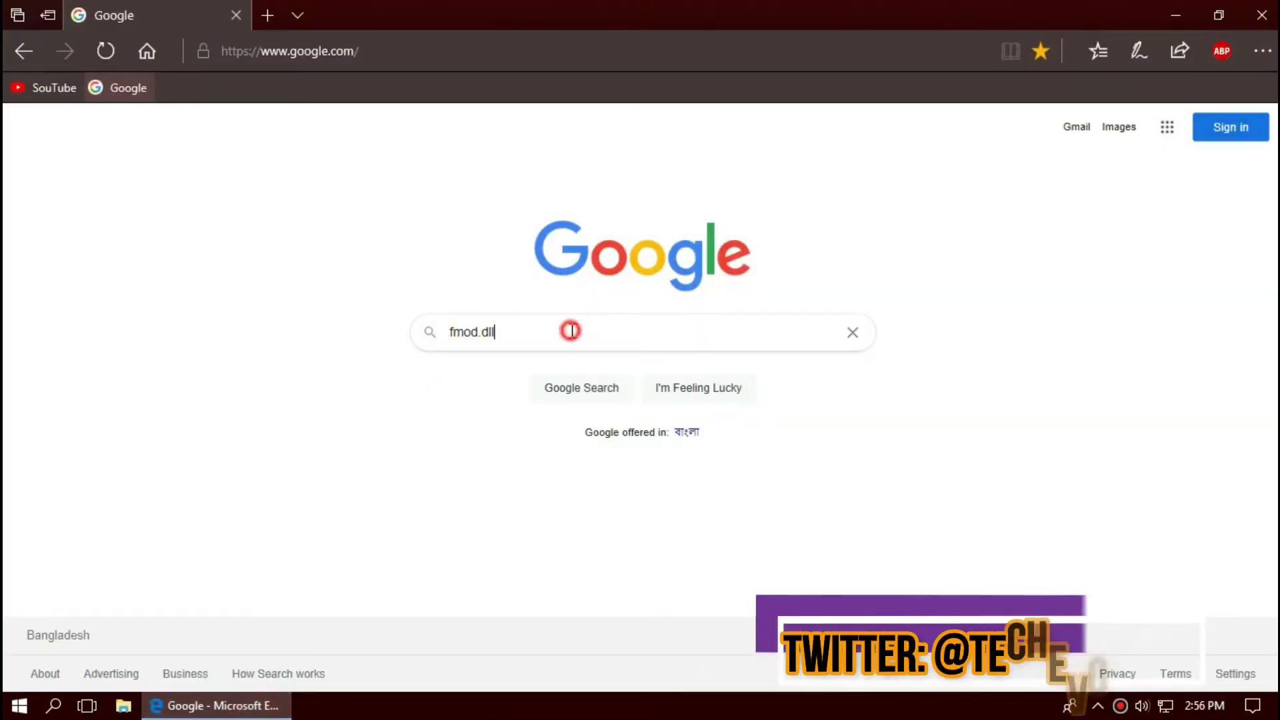
Search for fmod.dll and open its DLL-files.com page, reviewing versions such as 3.7.3.0.
key(Return)
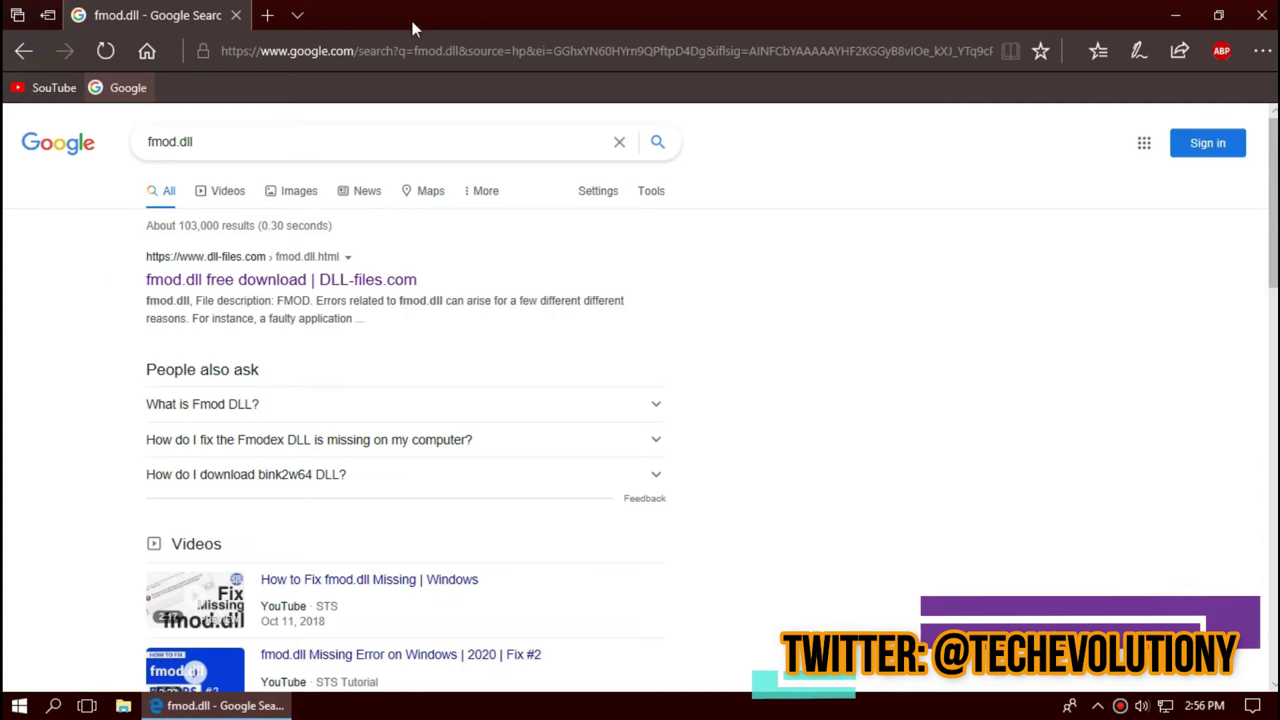
click(385, 52)
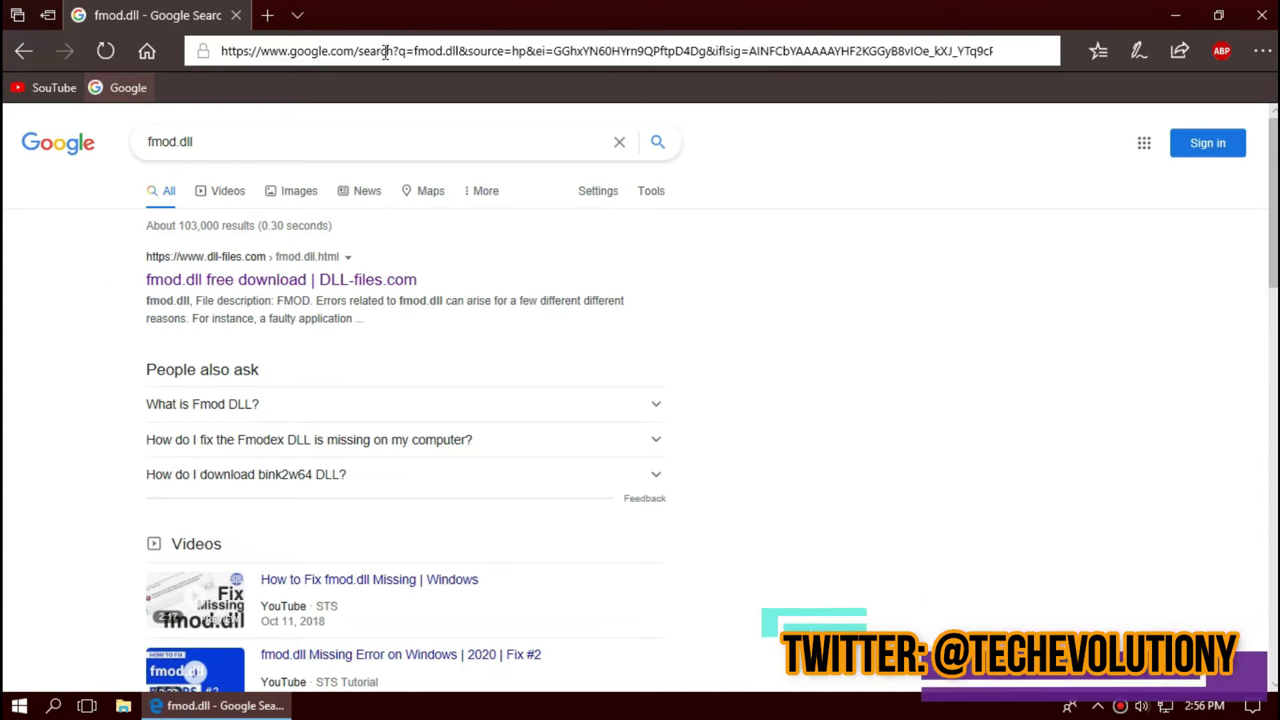
click(271, 288)
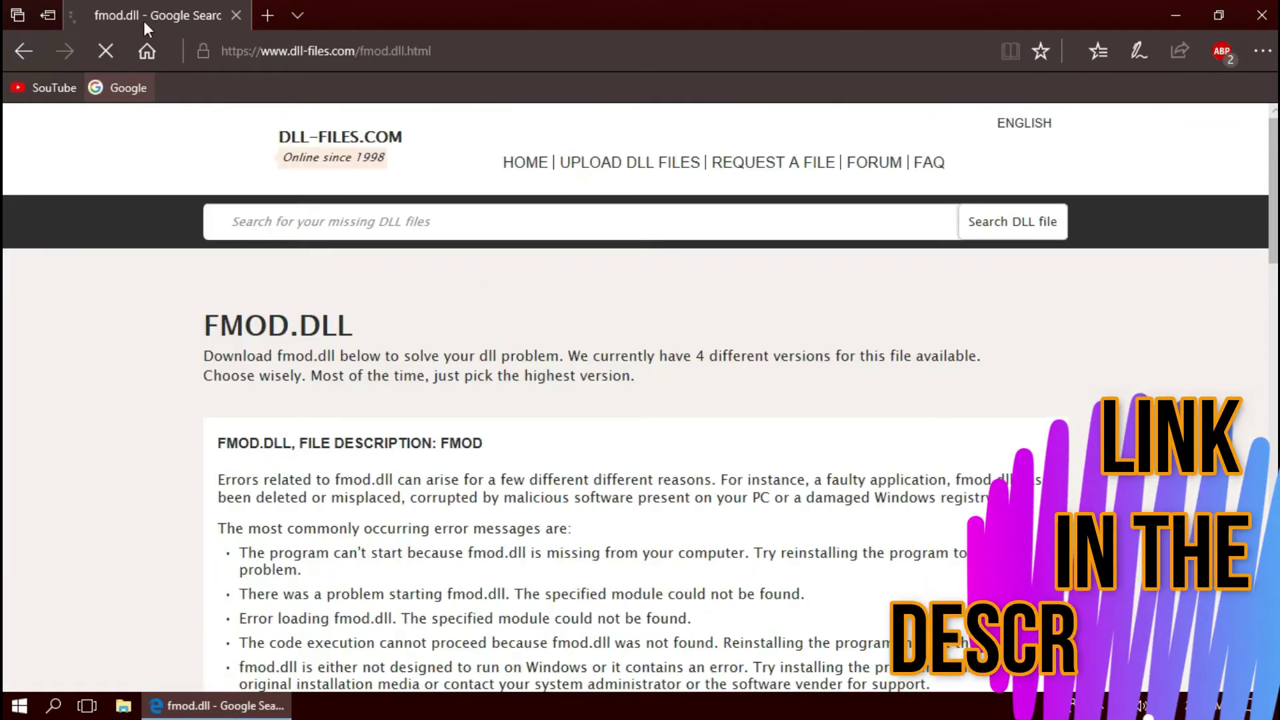
scroll(354, 257, down, 5)
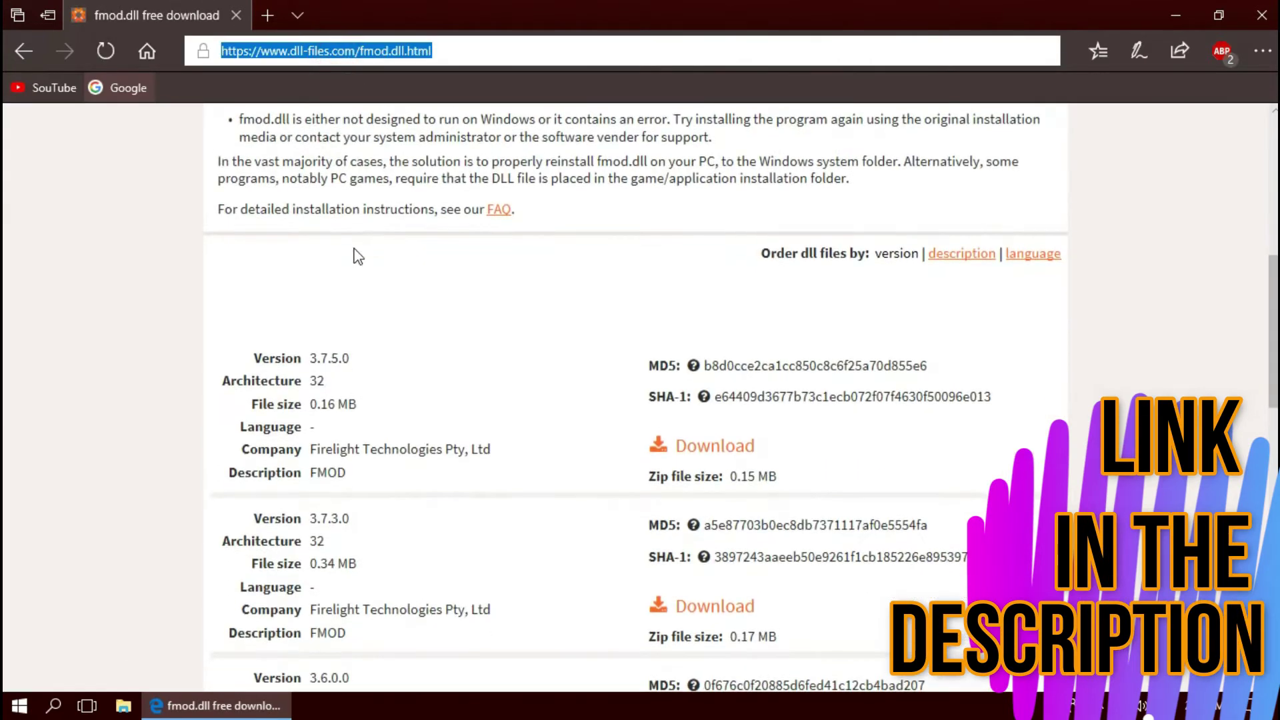
drag(355, 310, 344, 385)
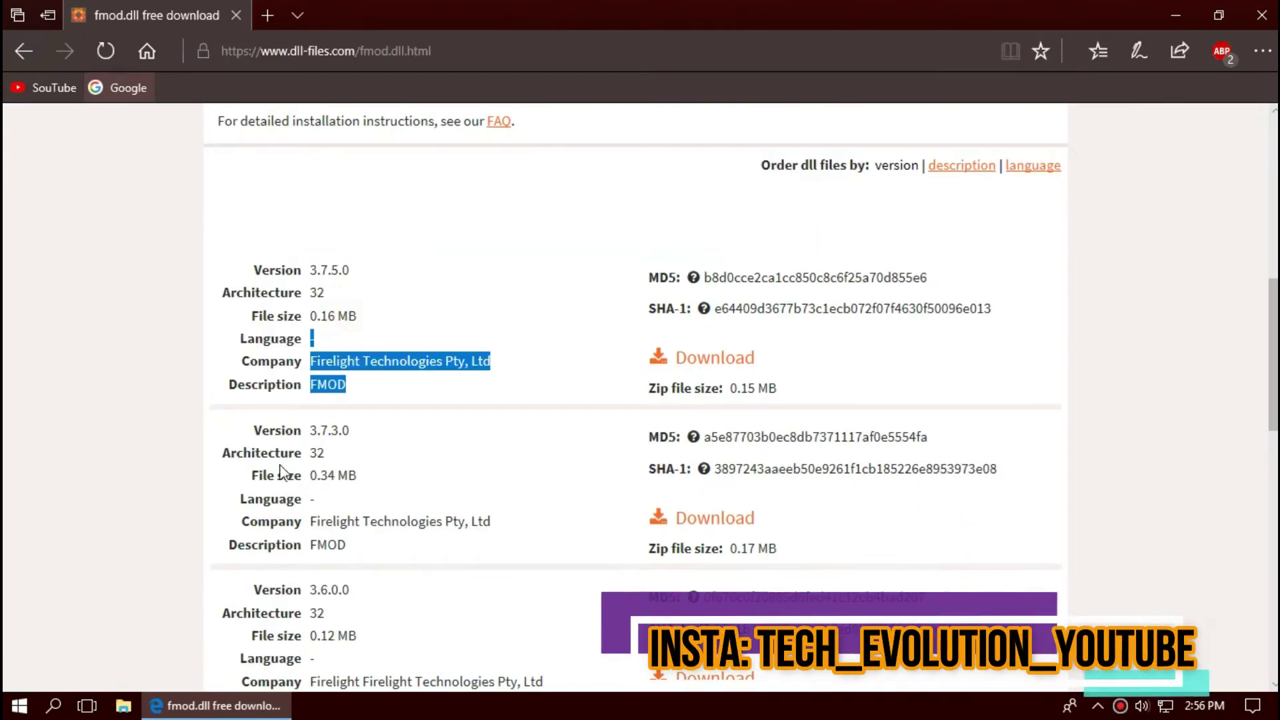
drag(290, 475, 300, 671)
key(super)
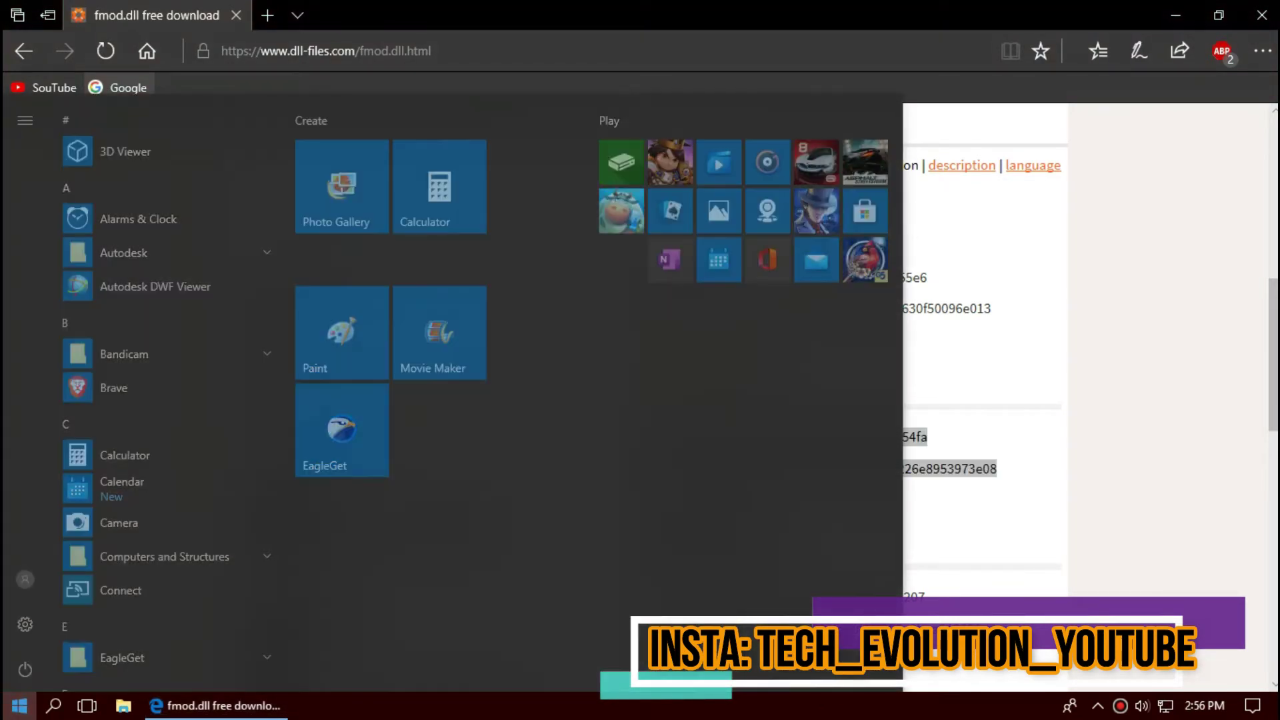
text(sys)
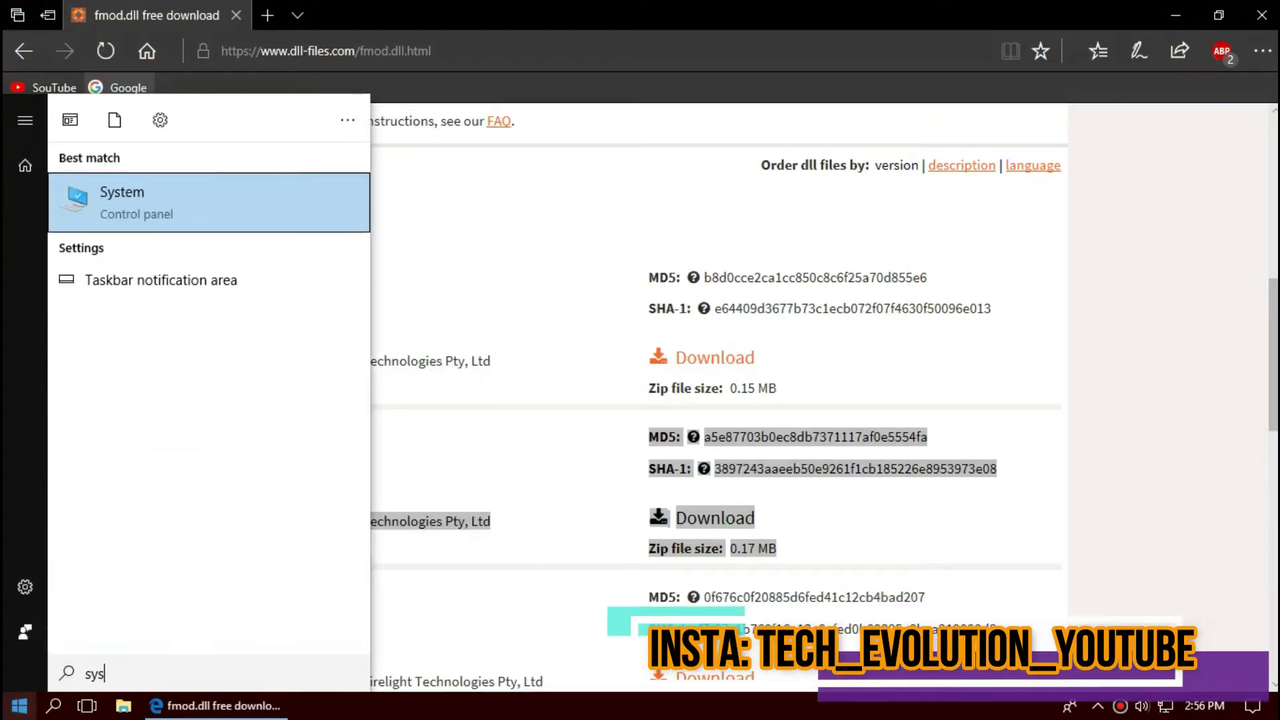
text(tem information)
key(Return)
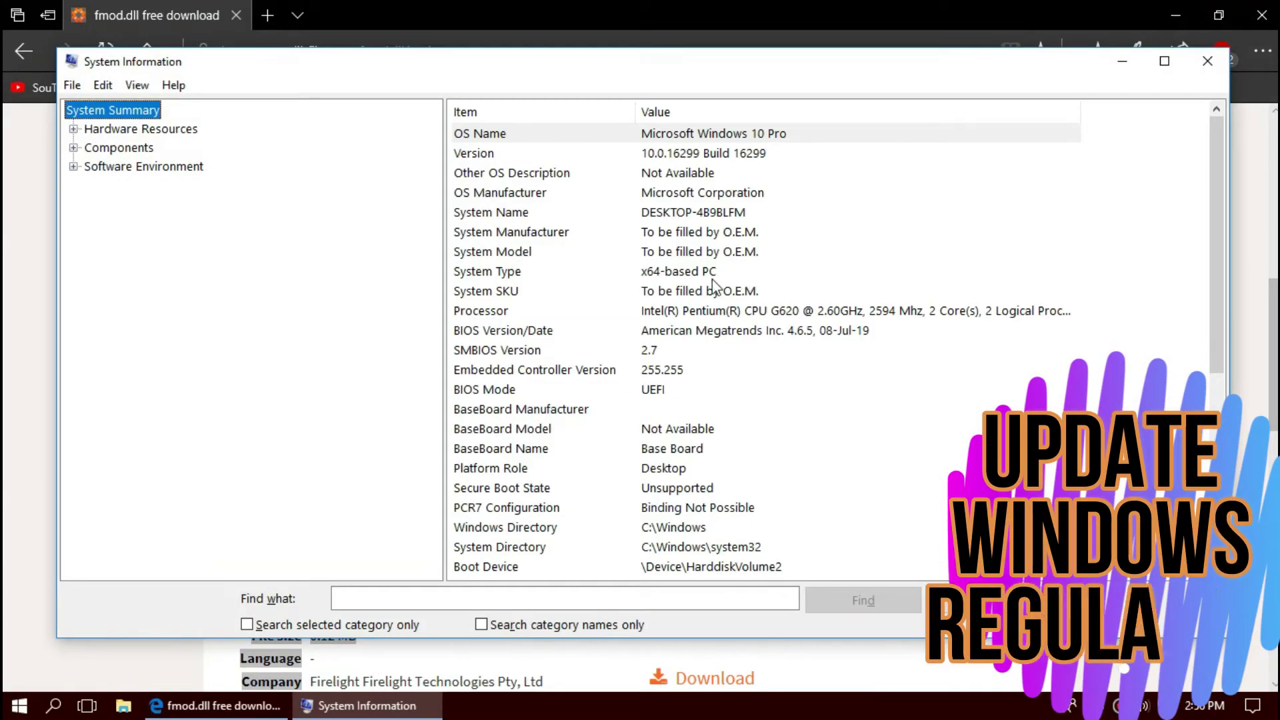
click(692, 278)
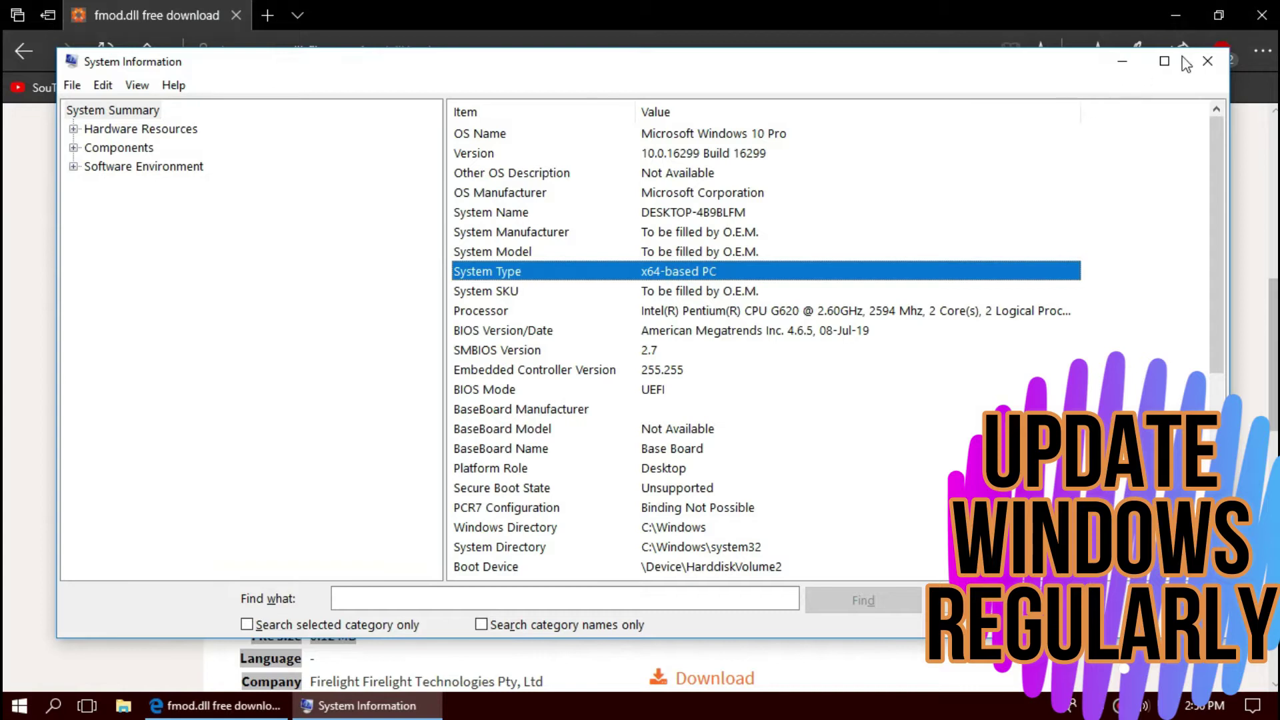
click(1208, 62)
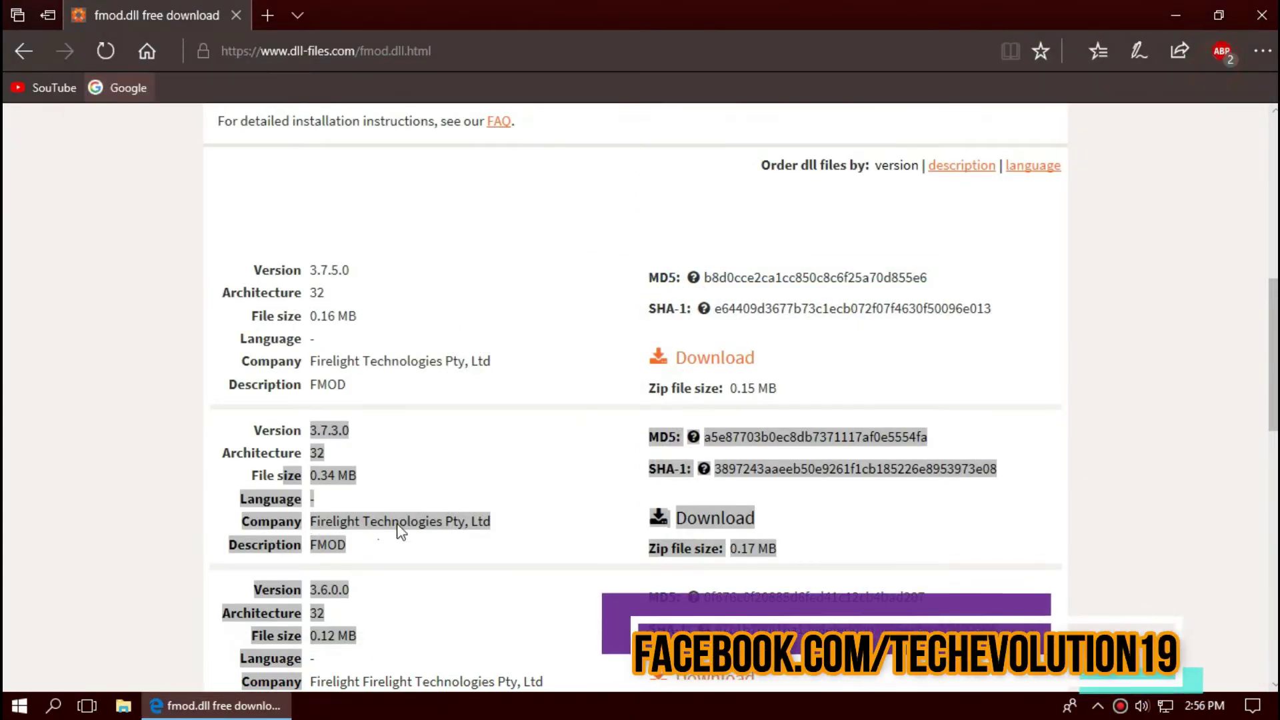
Download fmod.dll version 3.7.5.0 as fmod.zip and select the installation instructions.
click(740, 352)
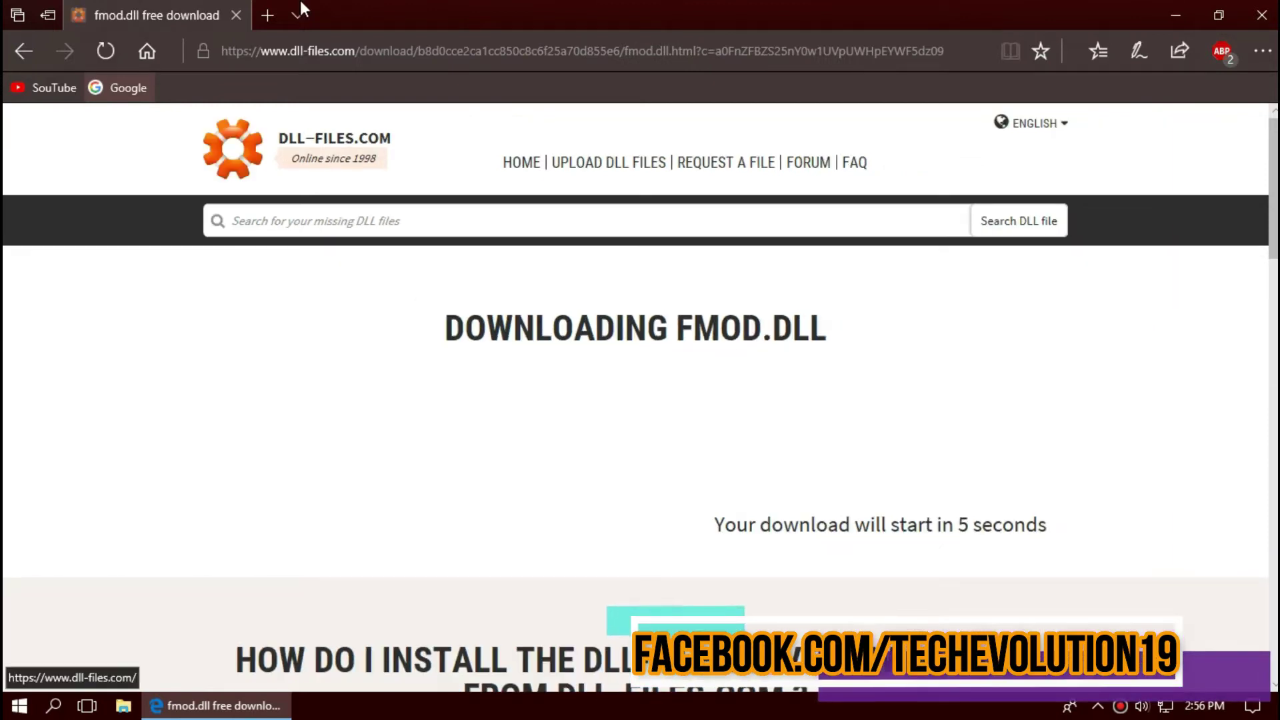
click(345, 51)
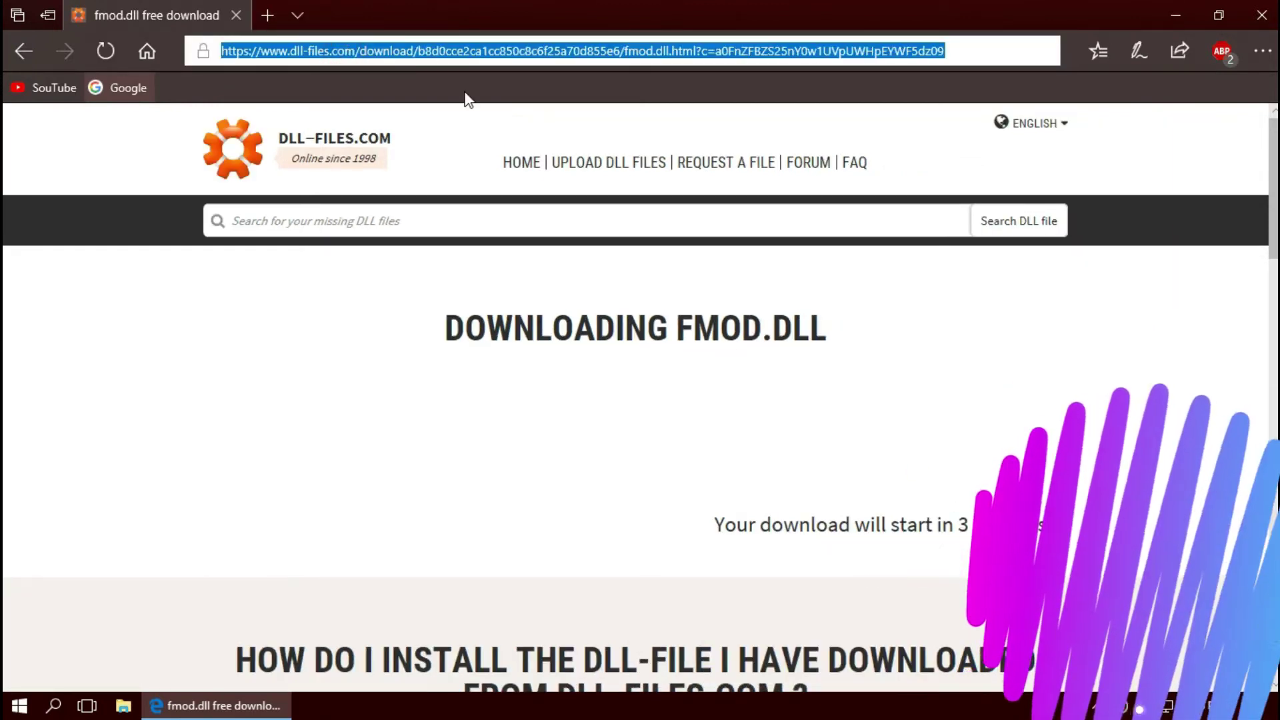
scroll(827, 426, down, 1)
scroll(793, 428, down, 4)
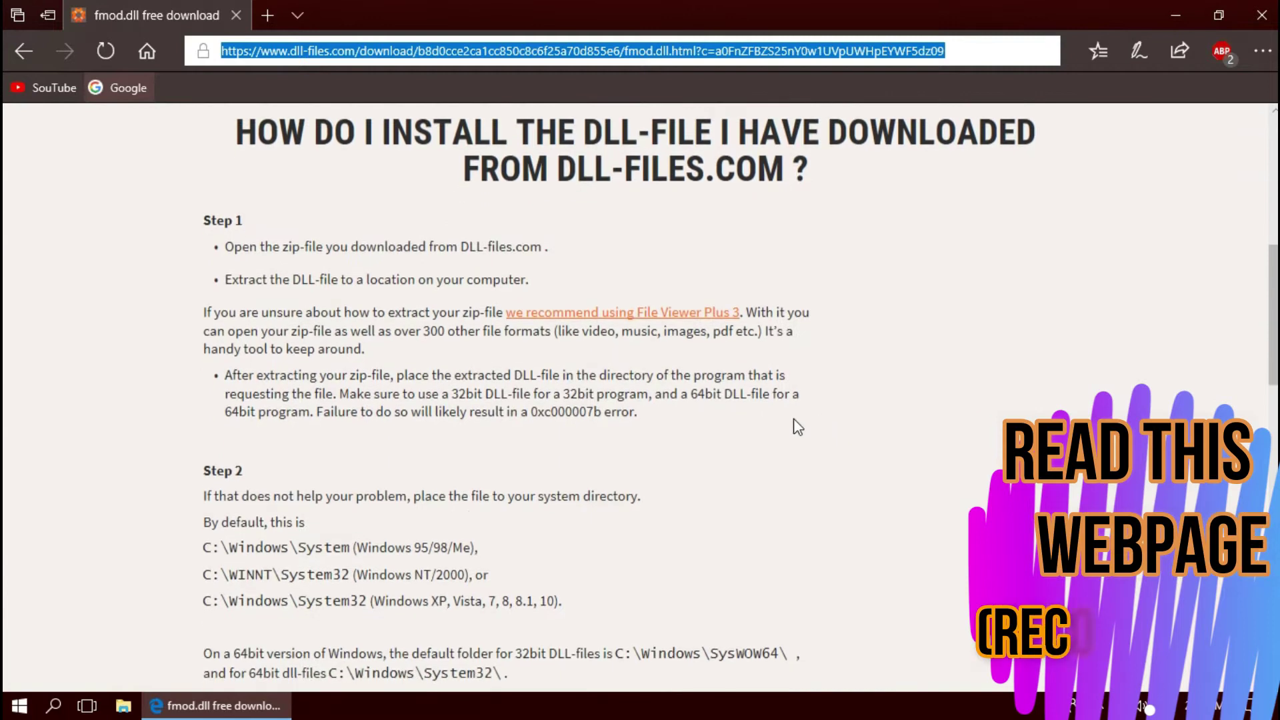
drag(180, 209, 383, 558)
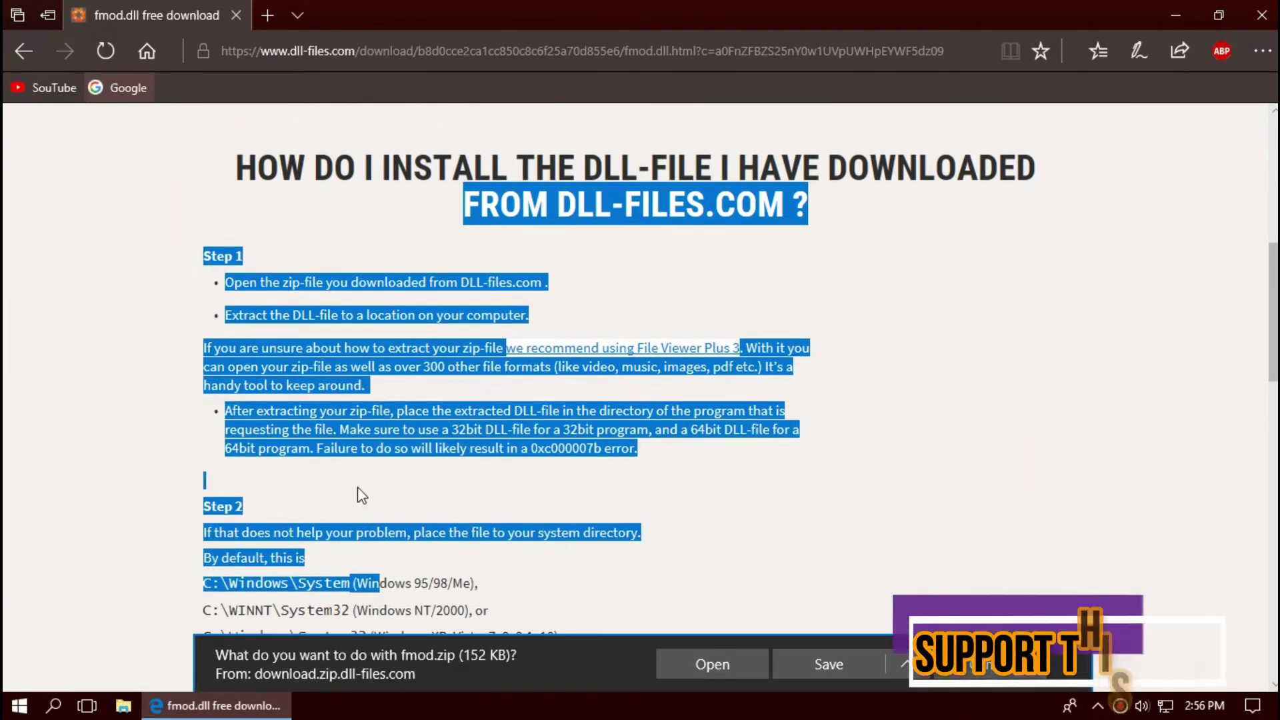
Open fmod.zip in WinRAR, select fmod.dll, then browse to C:\Windows\System32.
click(701, 665)
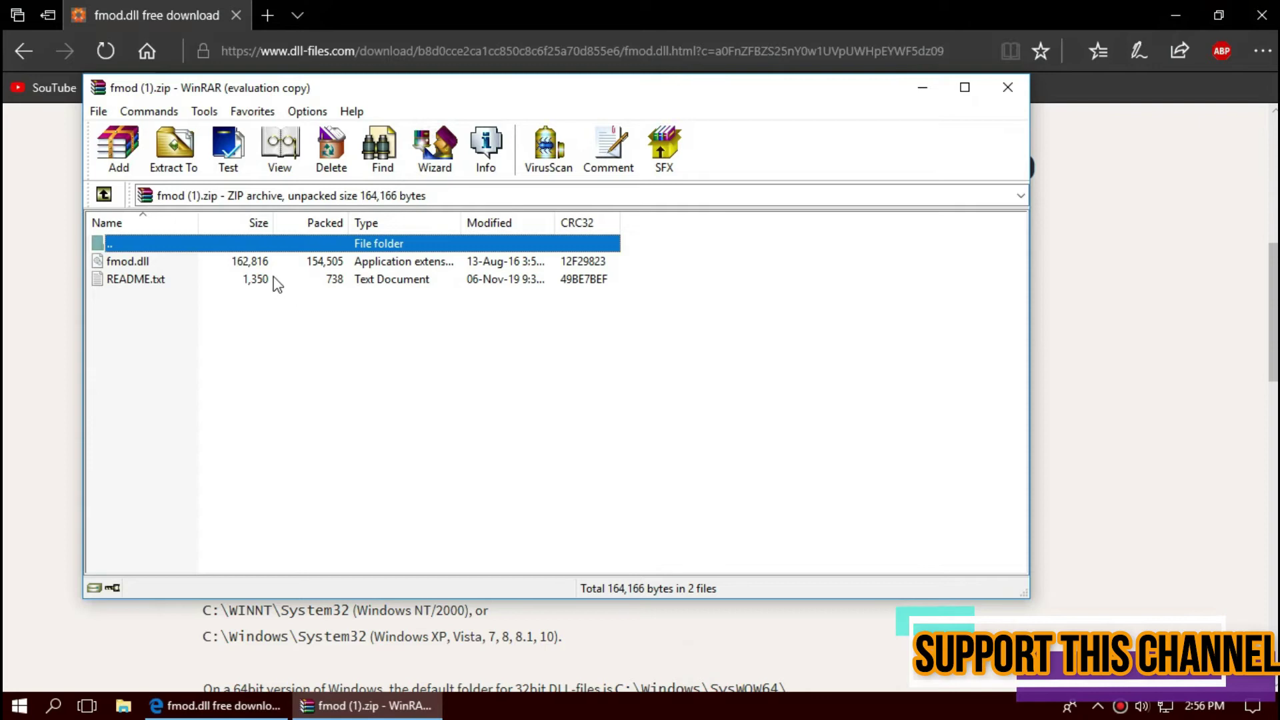
click(173, 260)
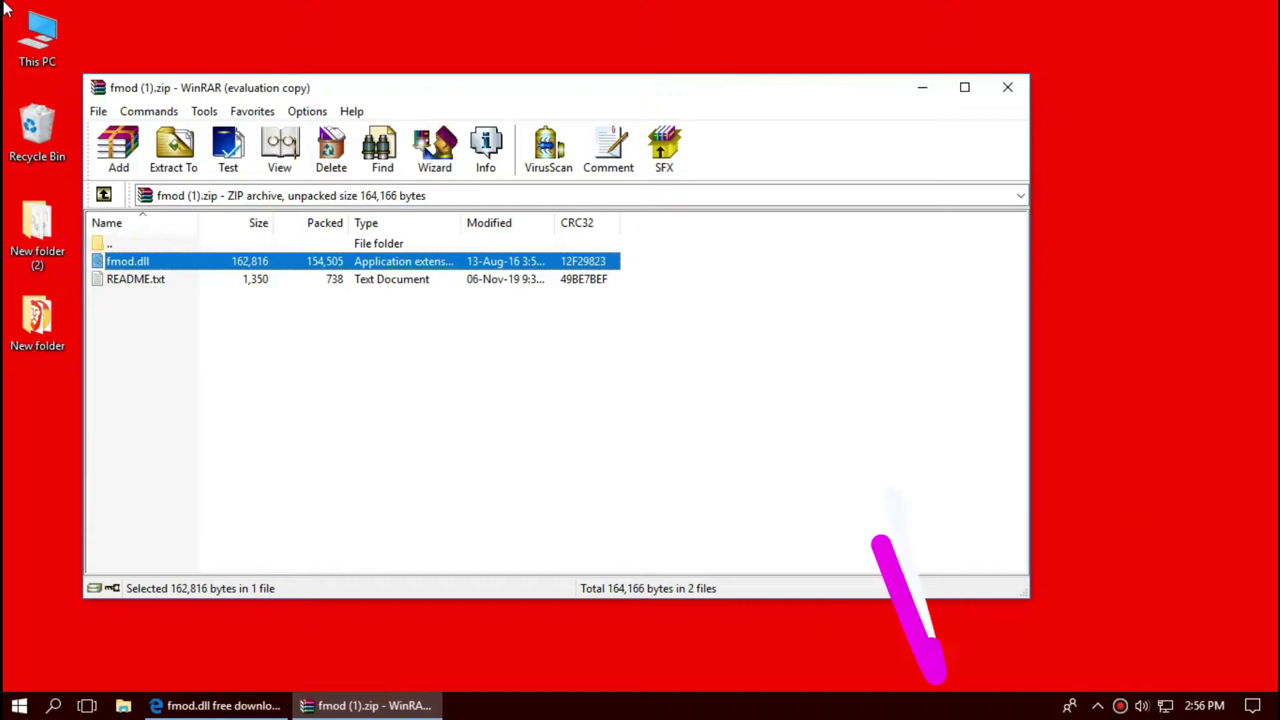
double_click(30, 28)
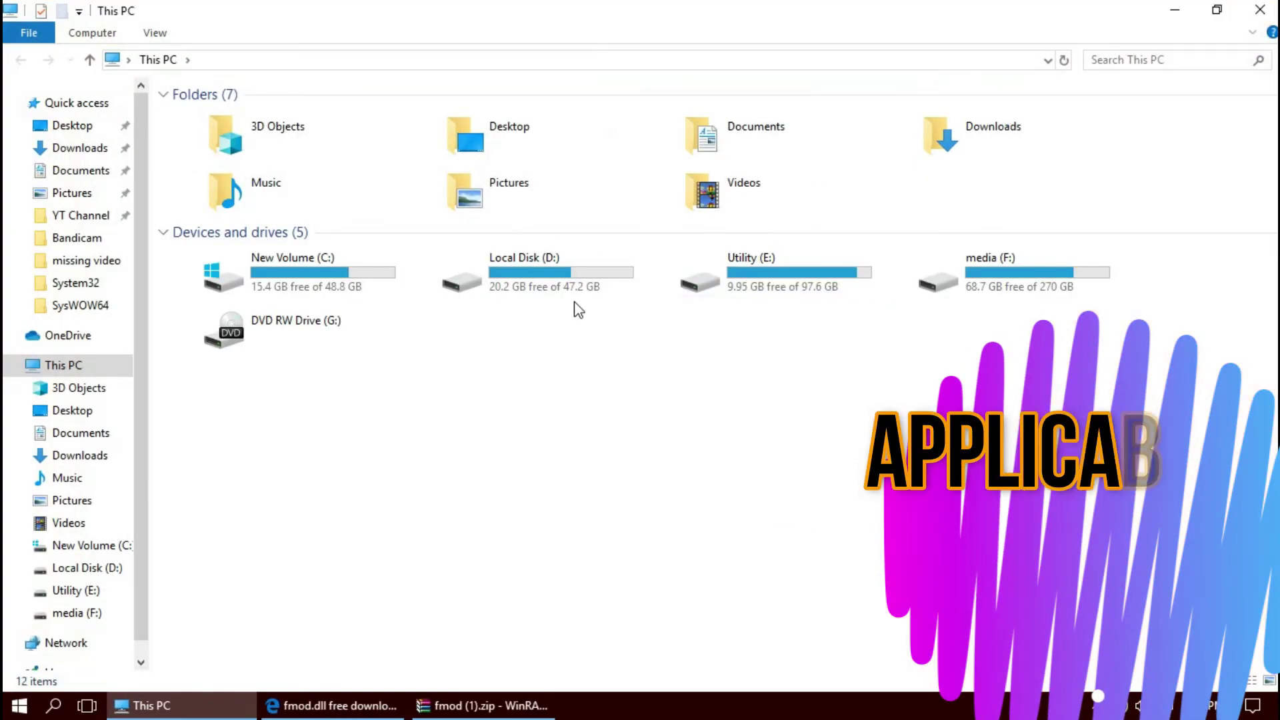
click(340, 286)
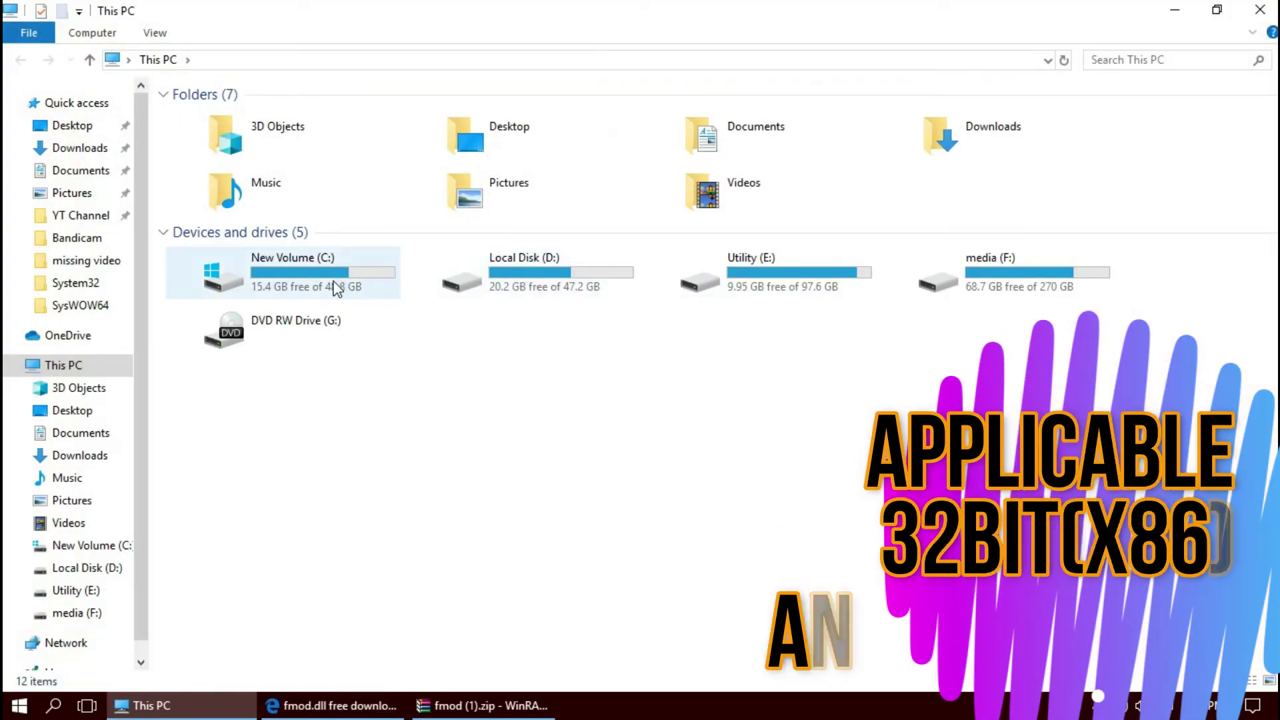
double_click(336, 287)
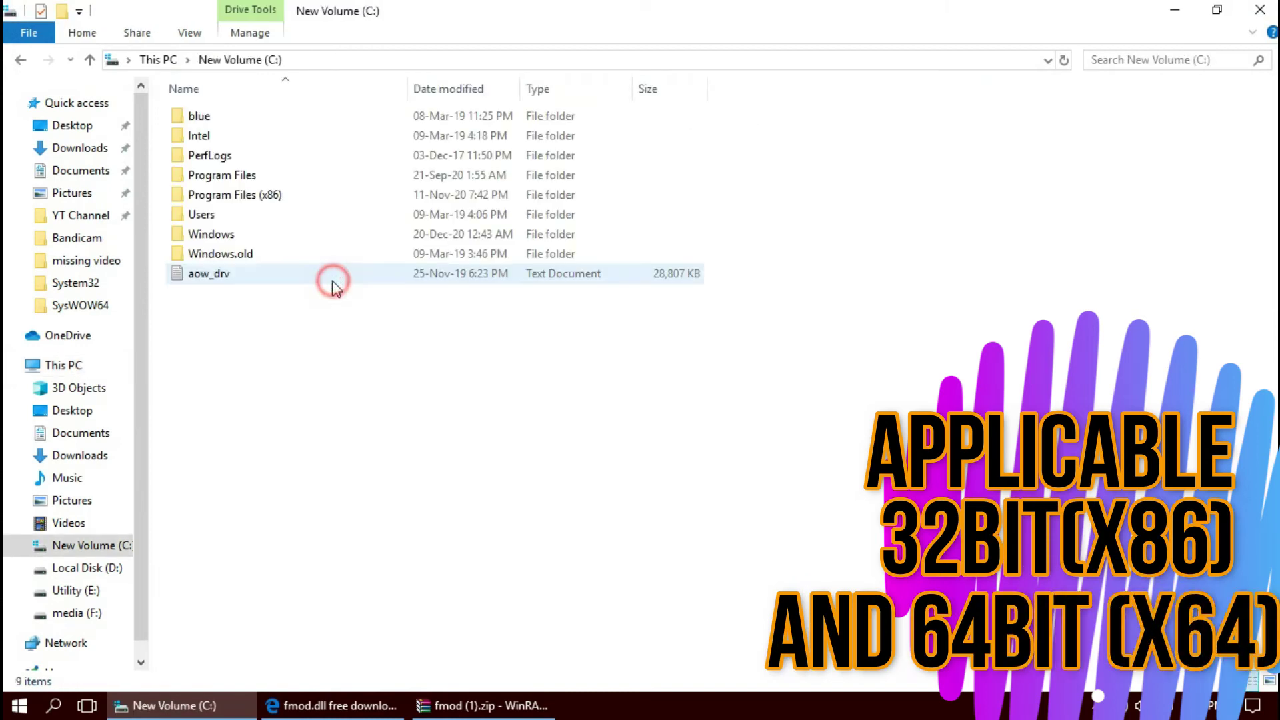
double_click(221, 240)
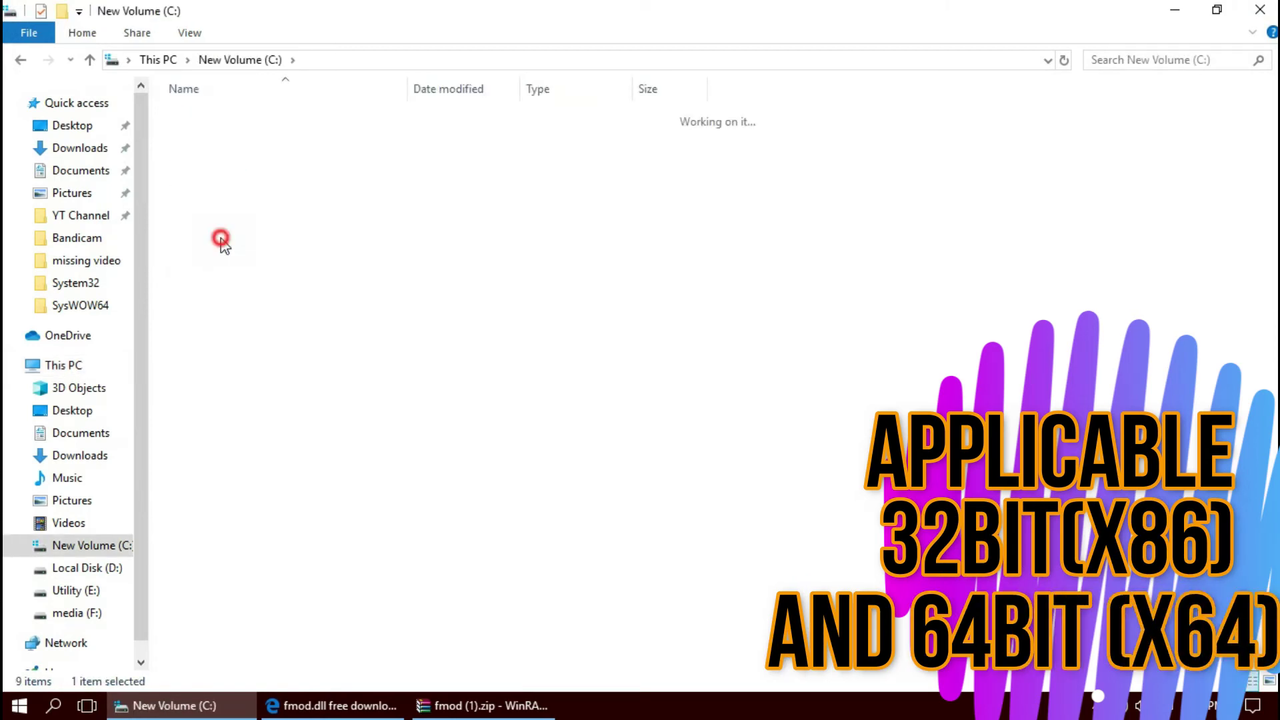
scroll(390, 420, down, 6)
scroll(373, 434, down, 2)
scroll(371, 436, down, 2)
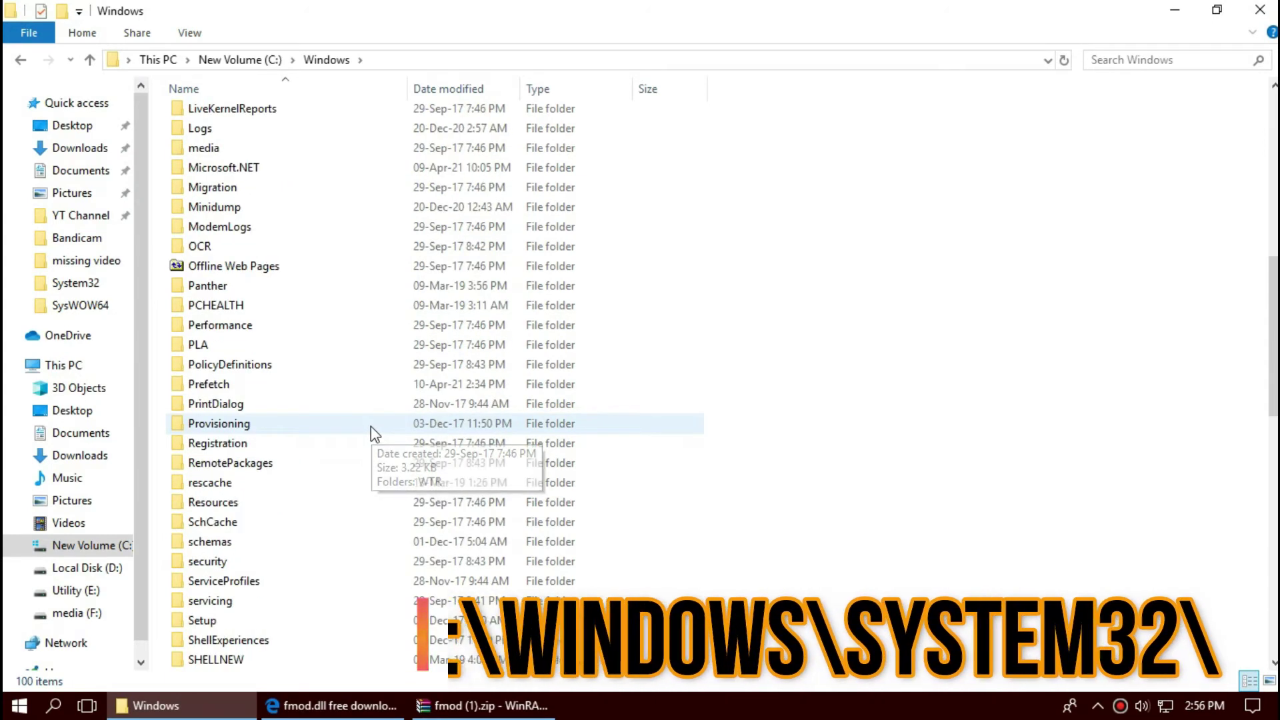
scroll(369, 431, down, 3)
scroll(370, 431, down, 2)
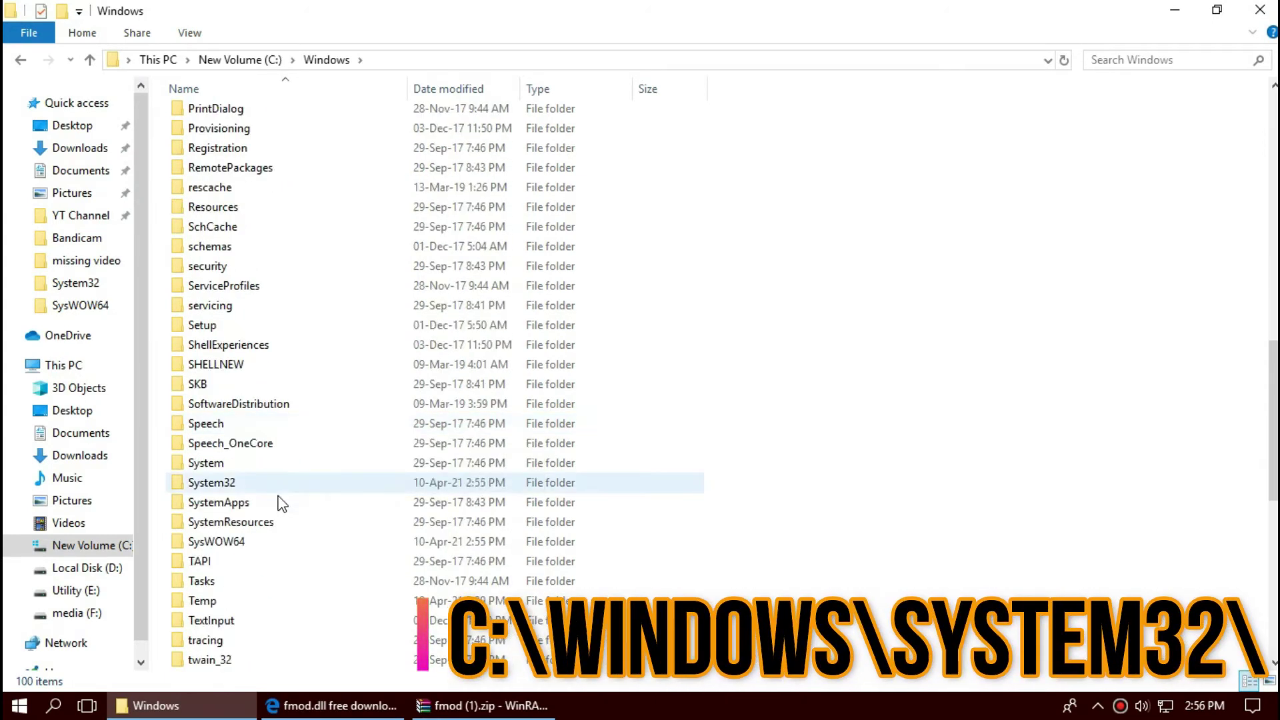
click(277, 484)
double_click(277, 484)
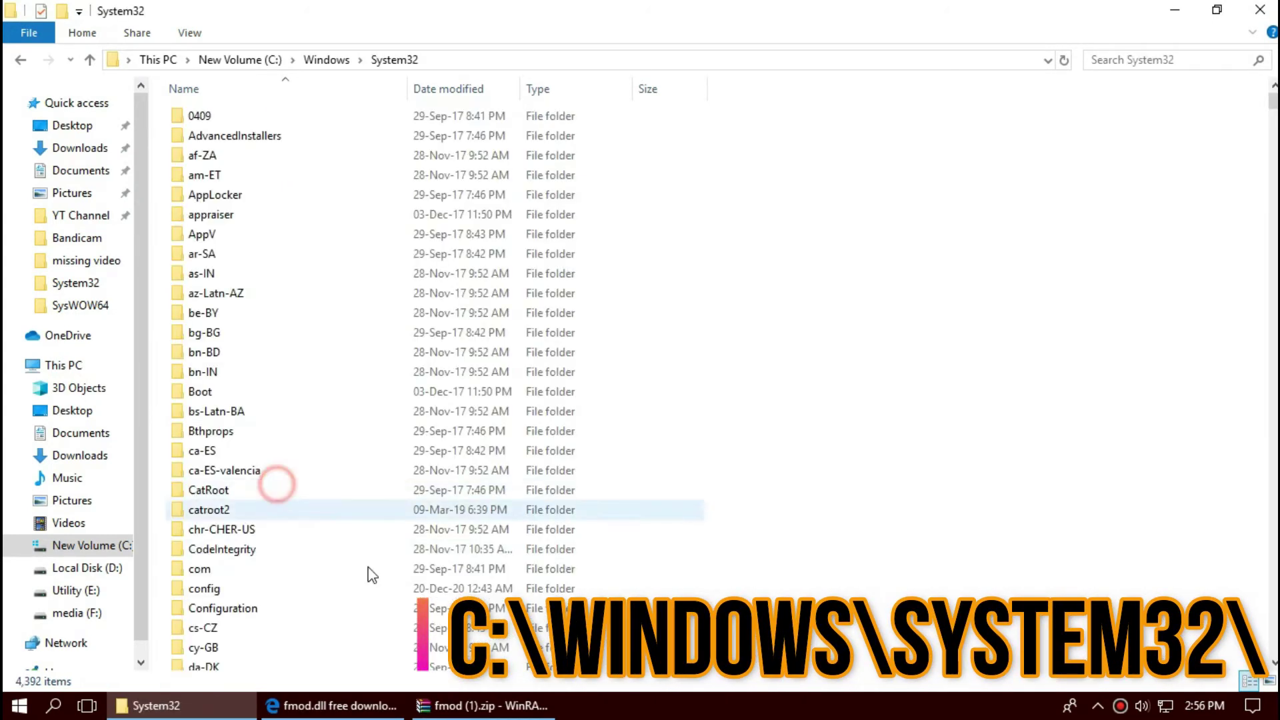
Drag fmod.dll from the archive into System32, replacing the existing copy as administrator.
click(462, 706)
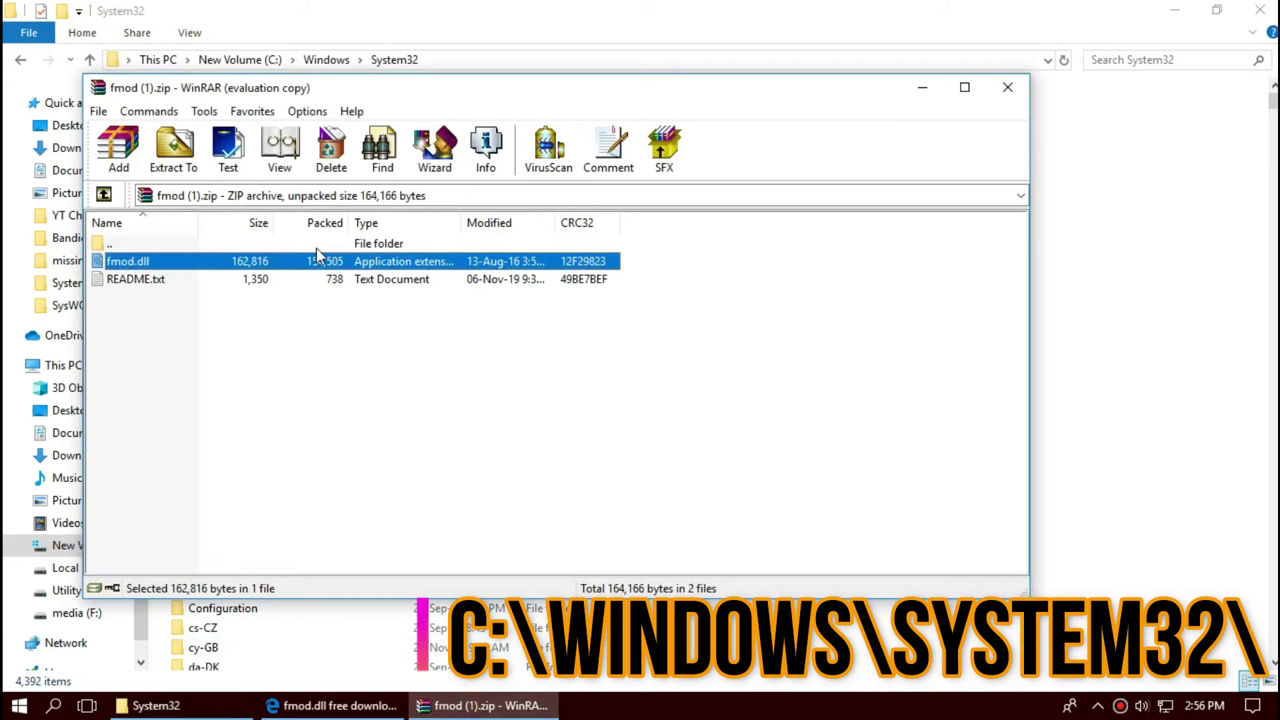
drag(327, 263, 1171, 371)
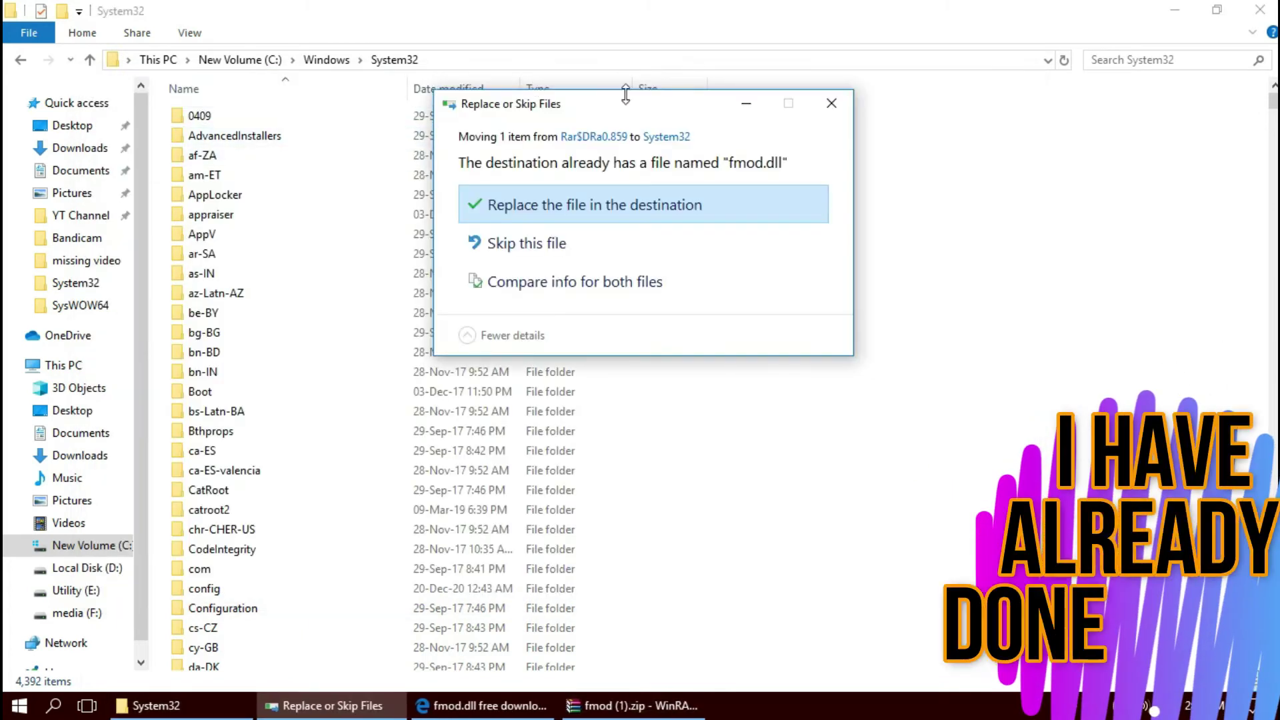
click(641, 207)
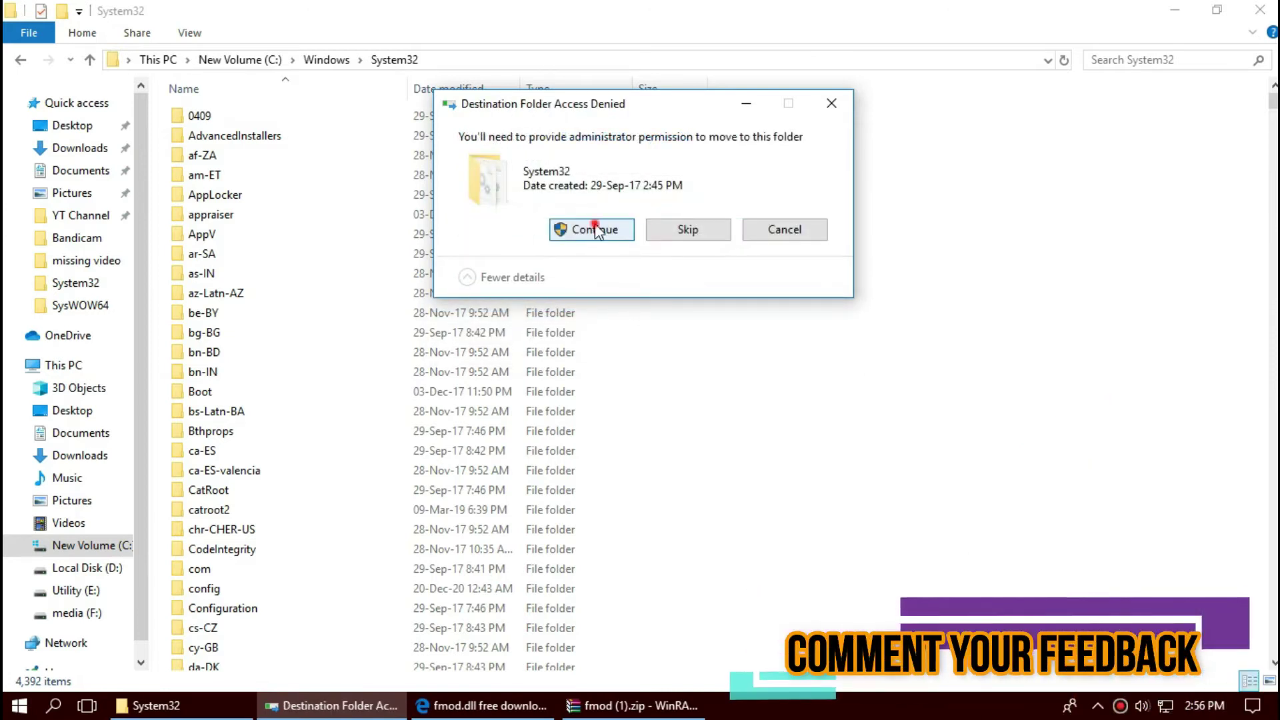
click(595, 230)
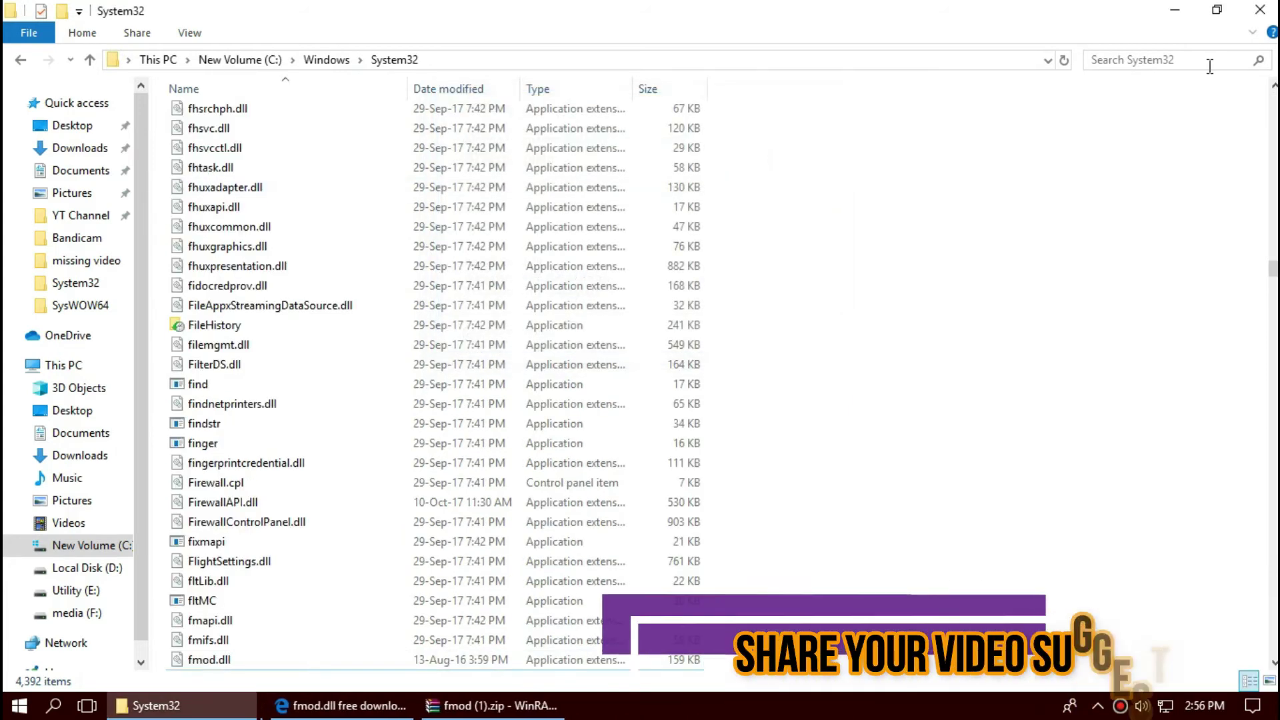
Search System32 for 'fmod' and select the single fmod.dll result.
click(1138, 61)
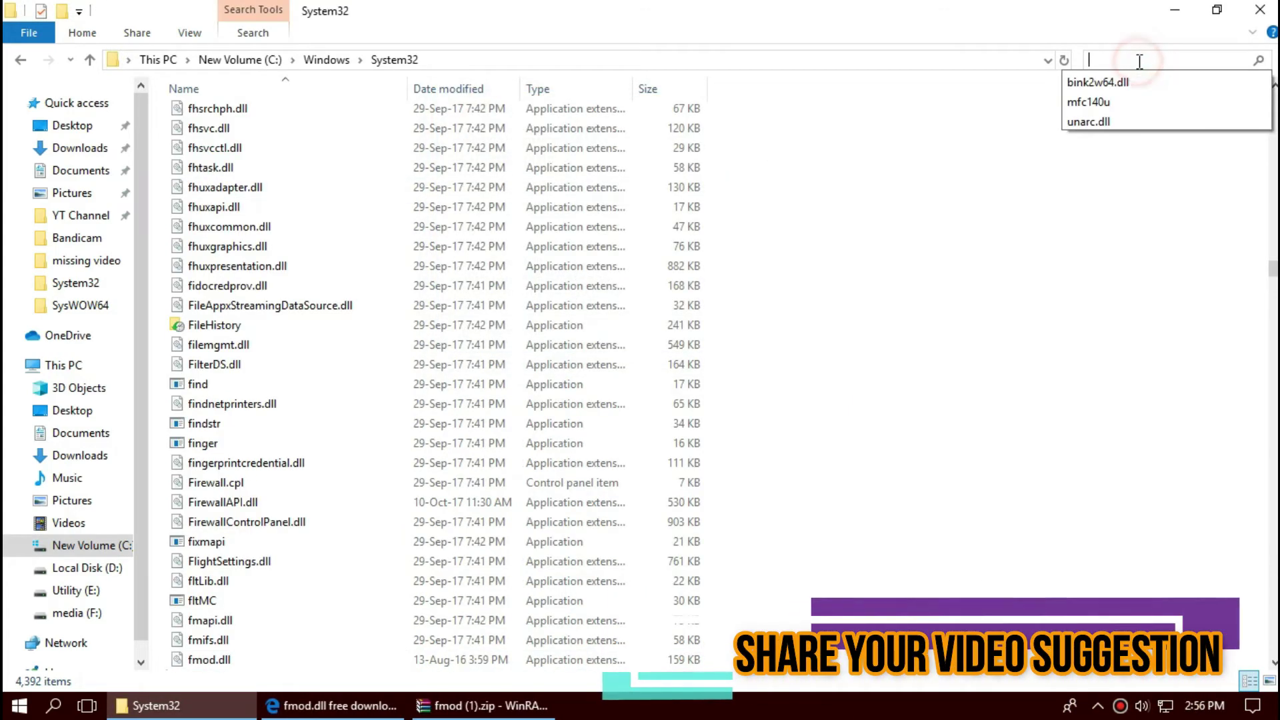
text(fmod)
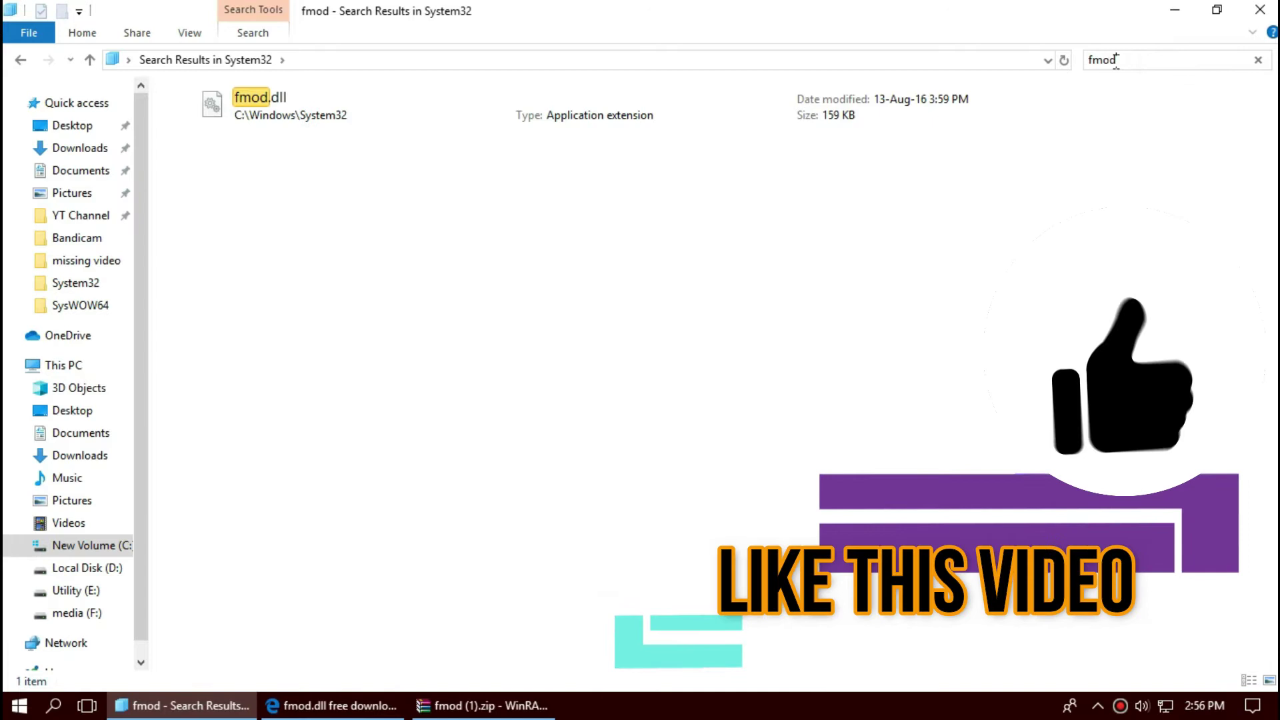
click(620, 97)
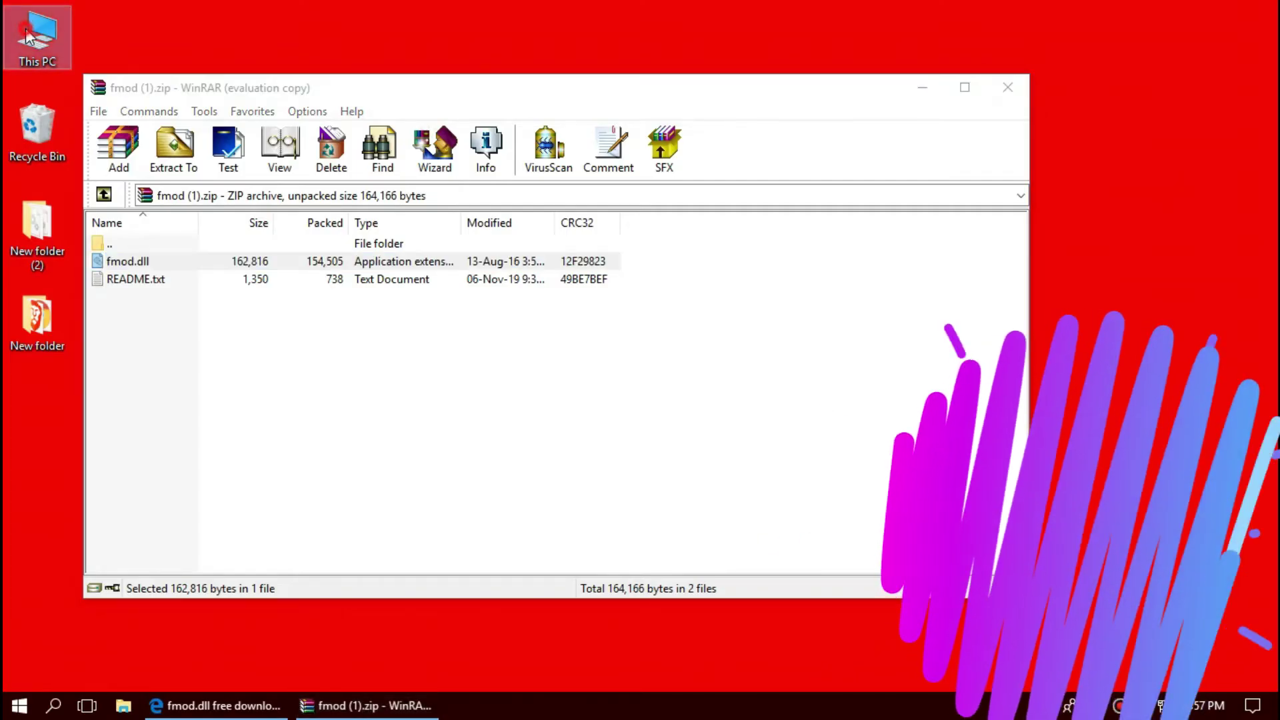
Browse from This PC through New Volume (C:) and Windows into SysWOW64.
double_click(28, 38)
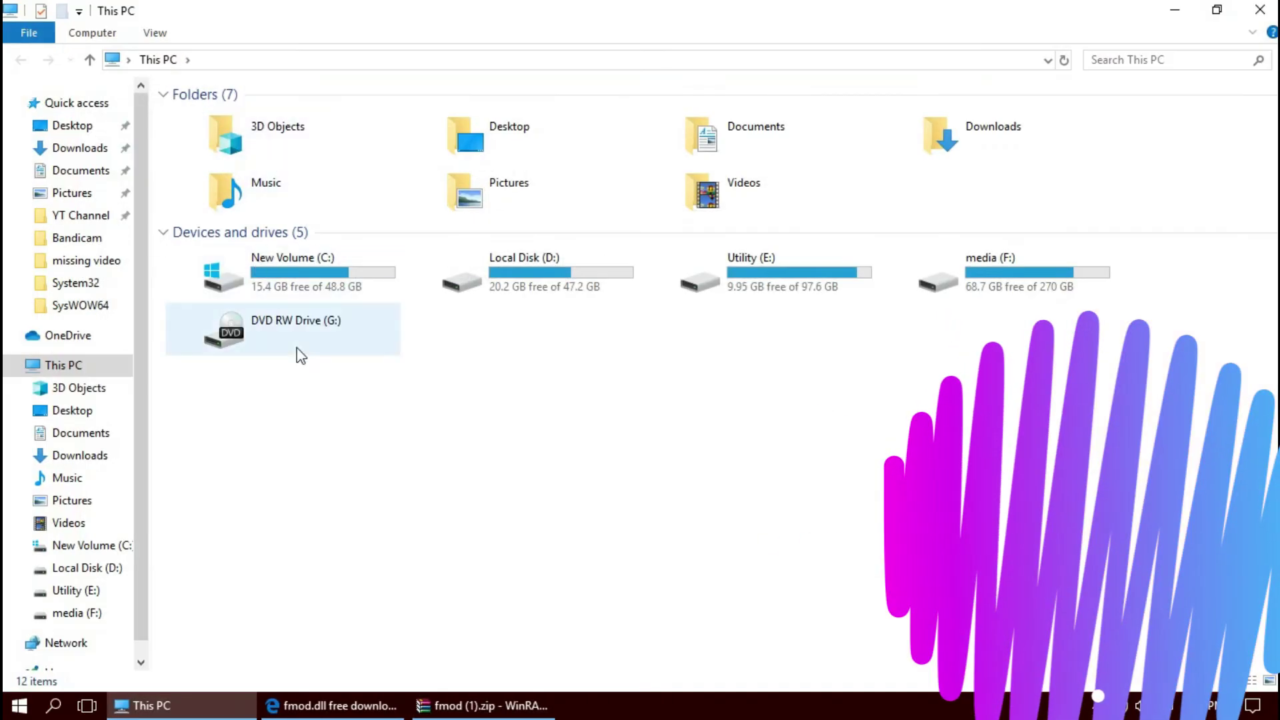
click(314, 262)
double_click(314, 266)
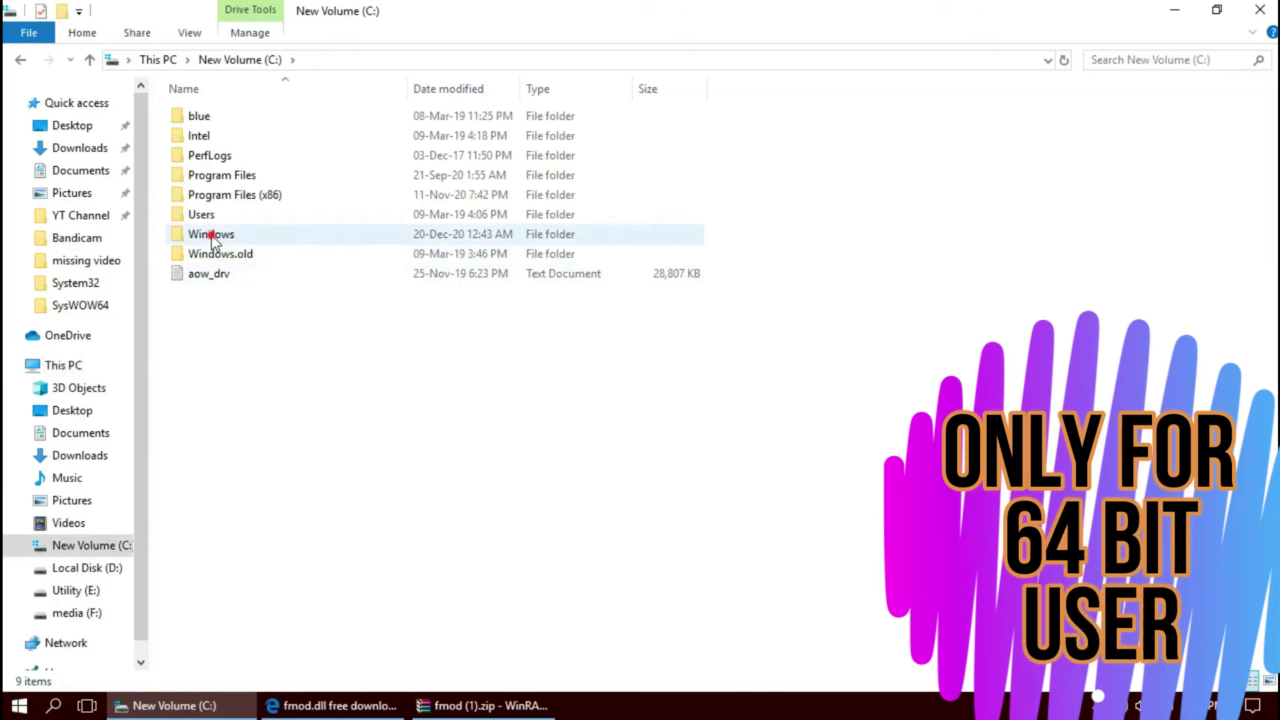
double_click(211, 234)
scroll(340, 460, down, 7)
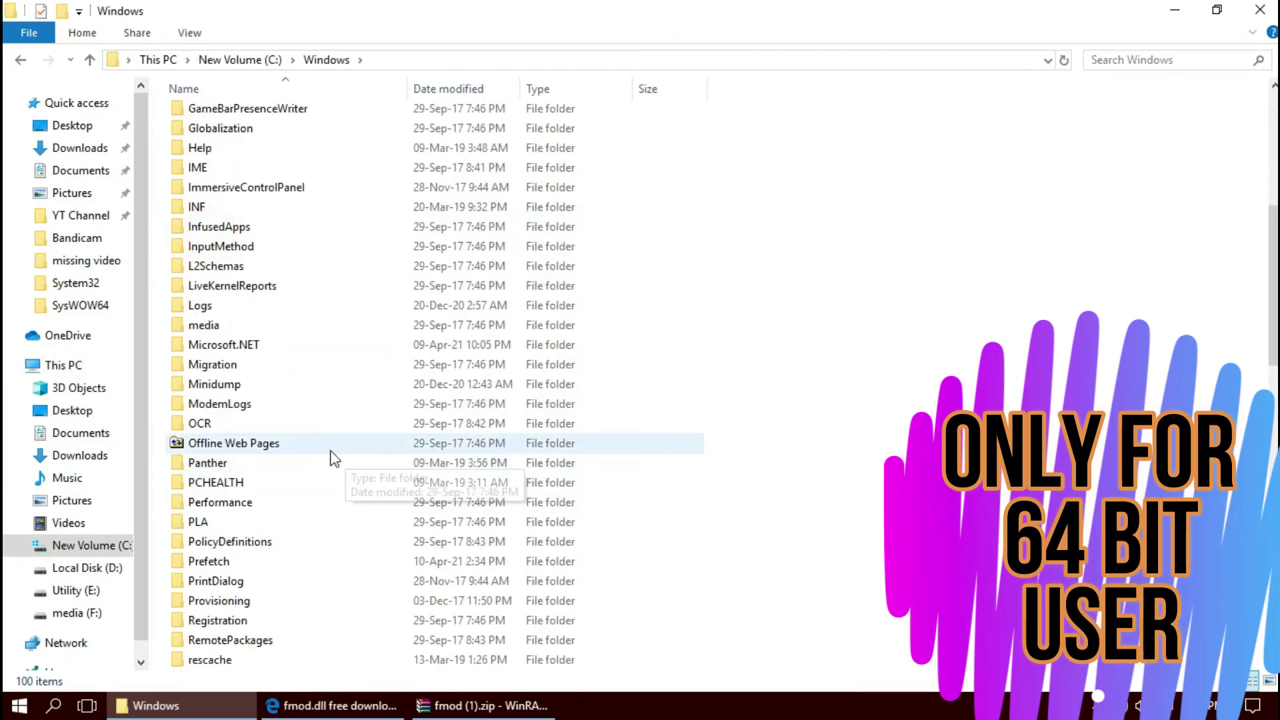
scroll(261, 489, down, 6)
scroll(260, 490, down, 2)
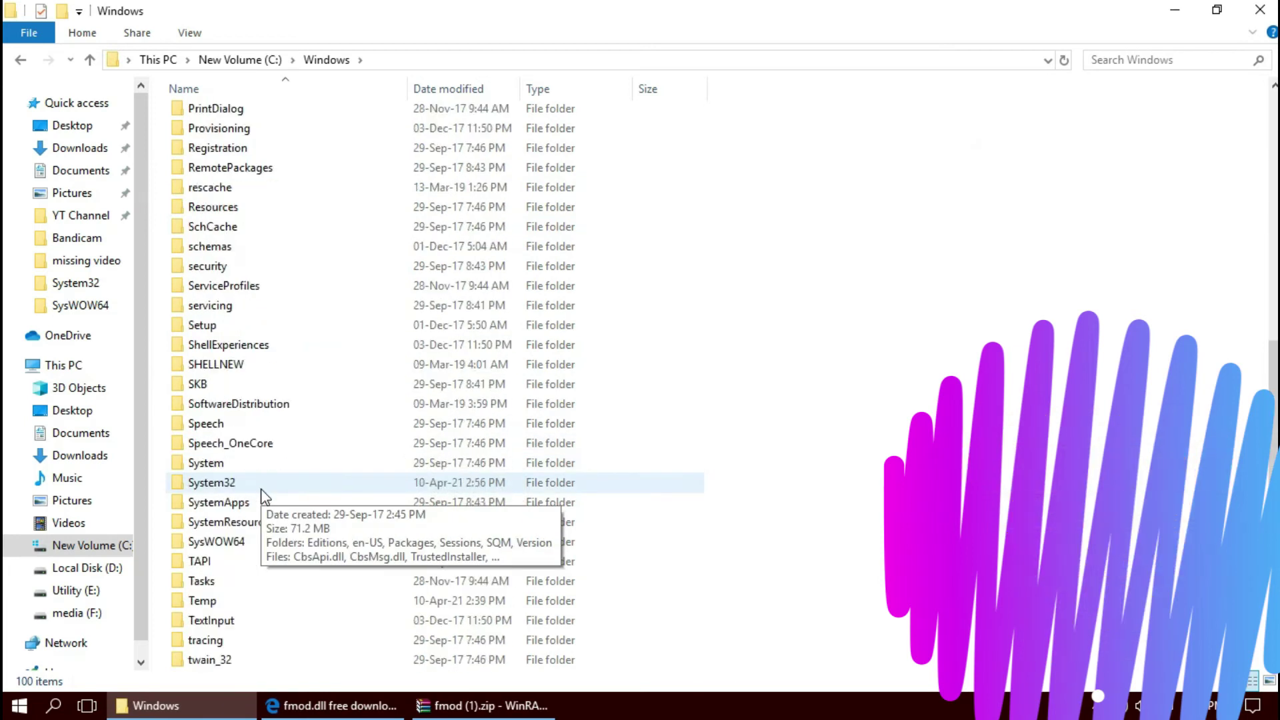
scroll(261, 488, down, 1)
scroll(262, 495, down, 1)
scroll(263, 495, down, 1)
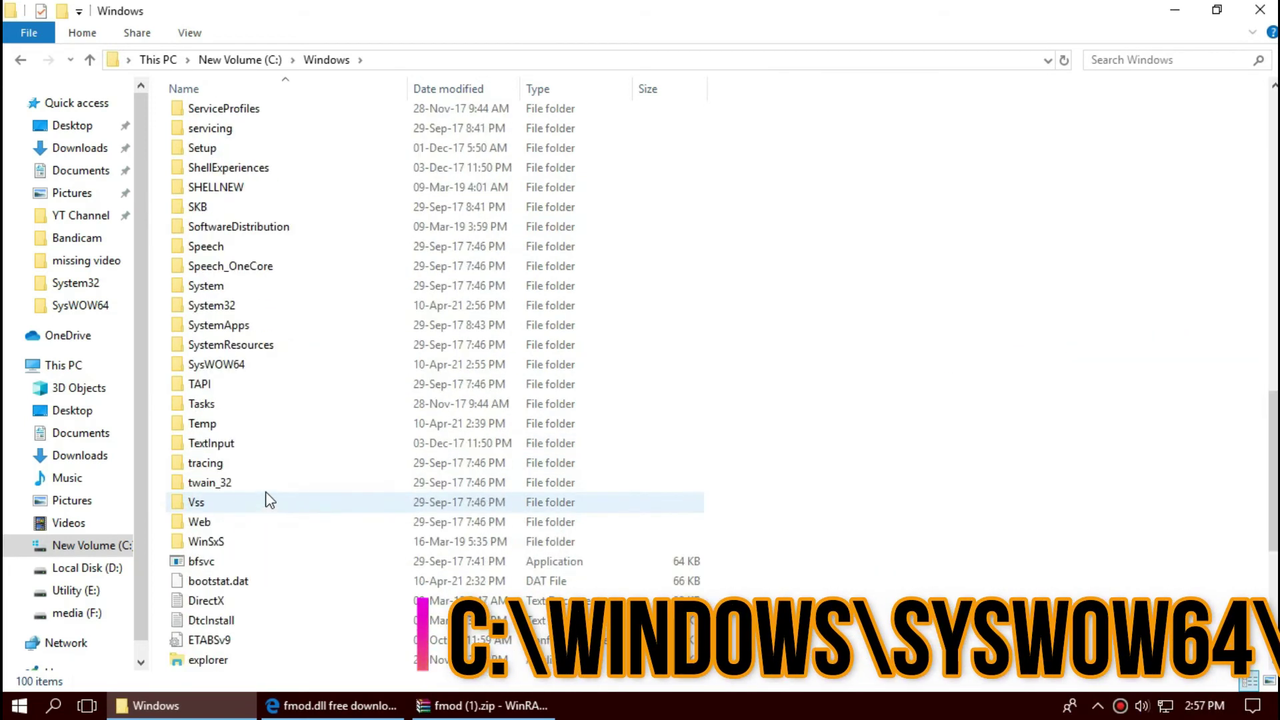
click(249, 372)
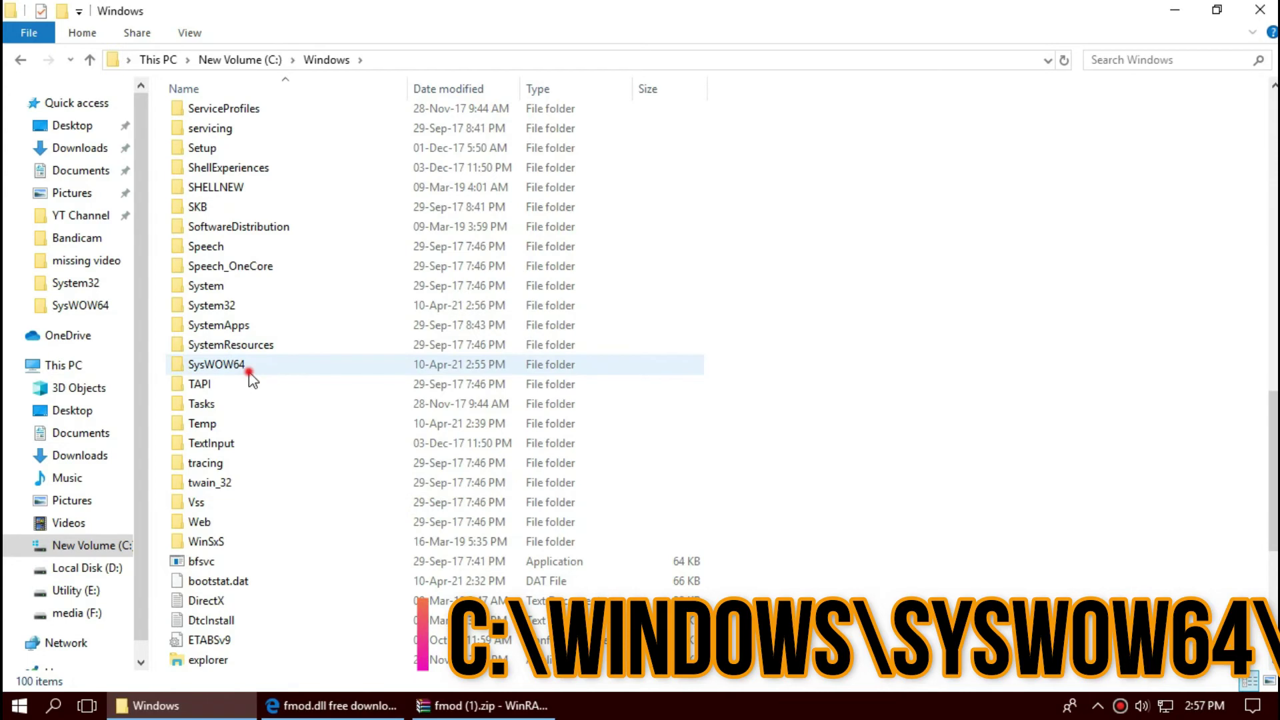
double_click(249, 370)
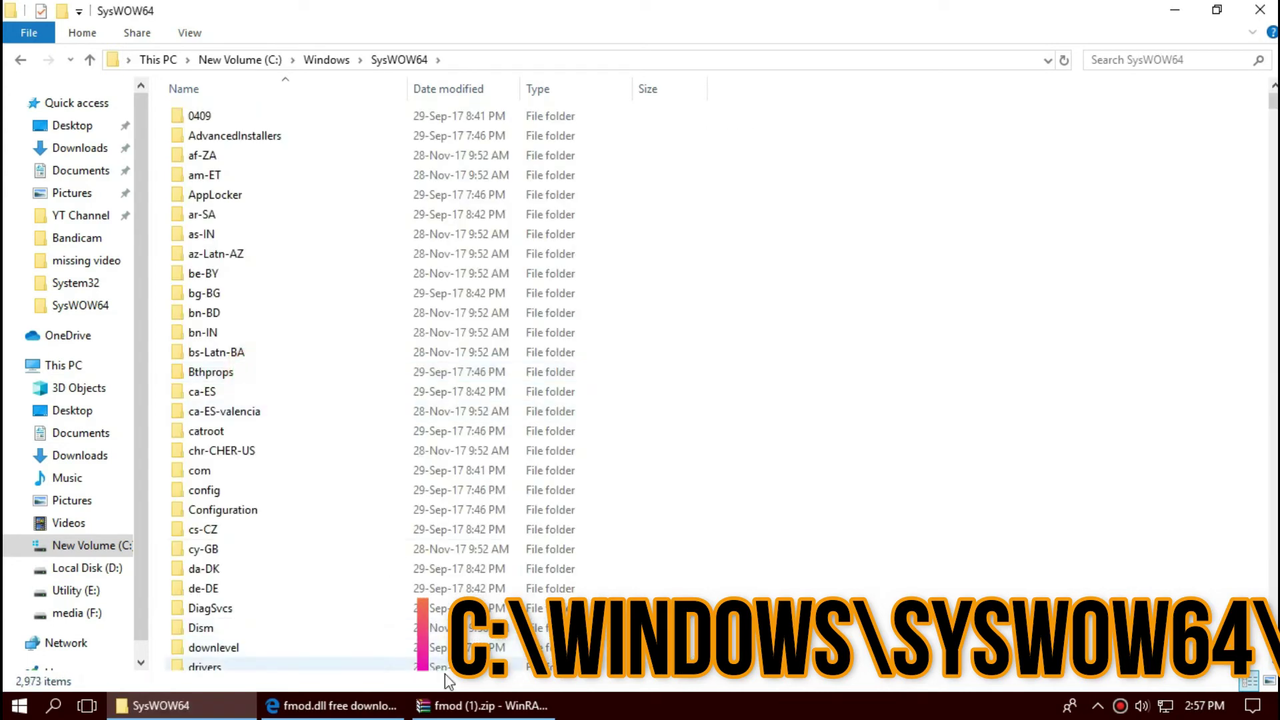
Copy fmod.dll from fmod (1).zip into SysWOW64, replacing the old file as administrator.
click(476, 707)
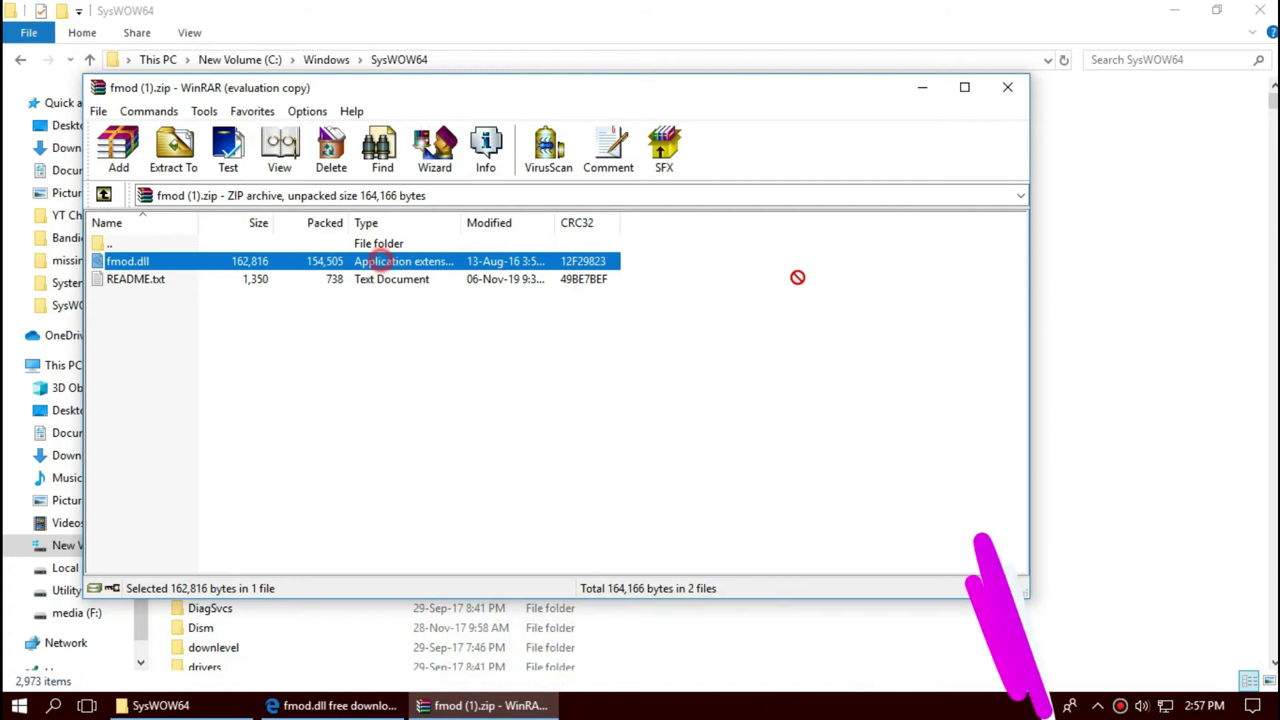
drag(383, 265, 1117, 380)
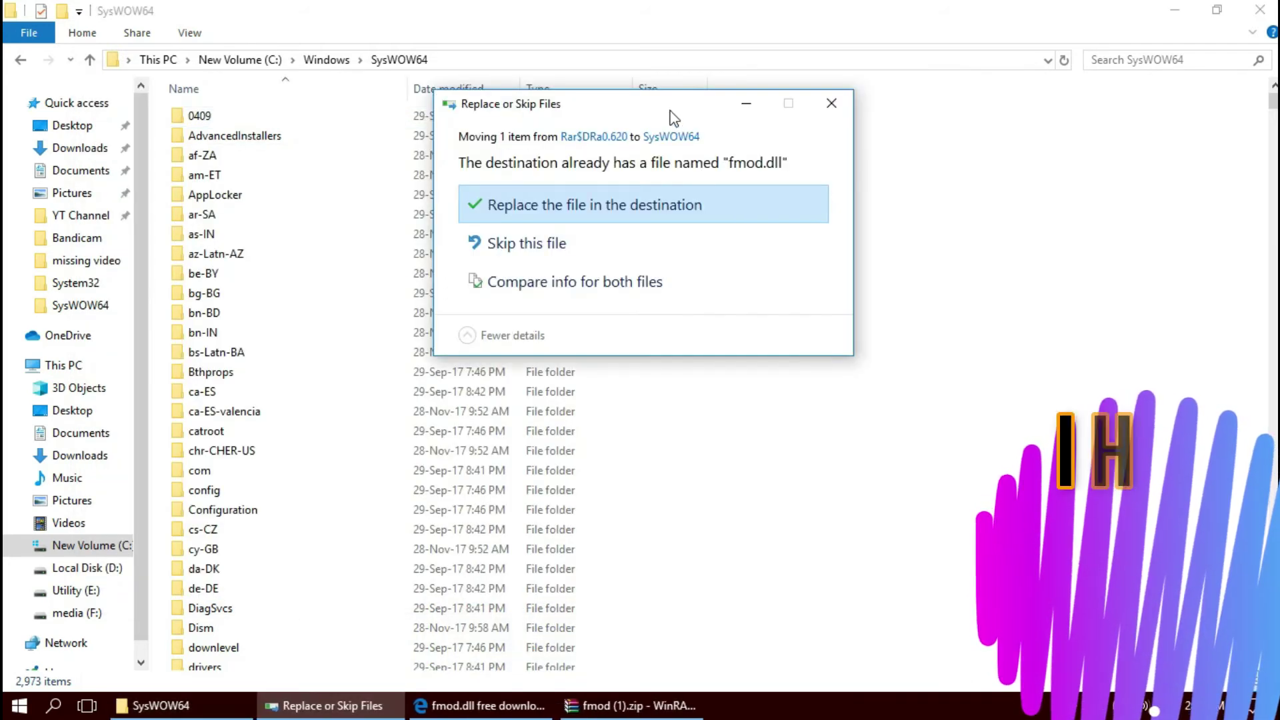
click(661, 204)
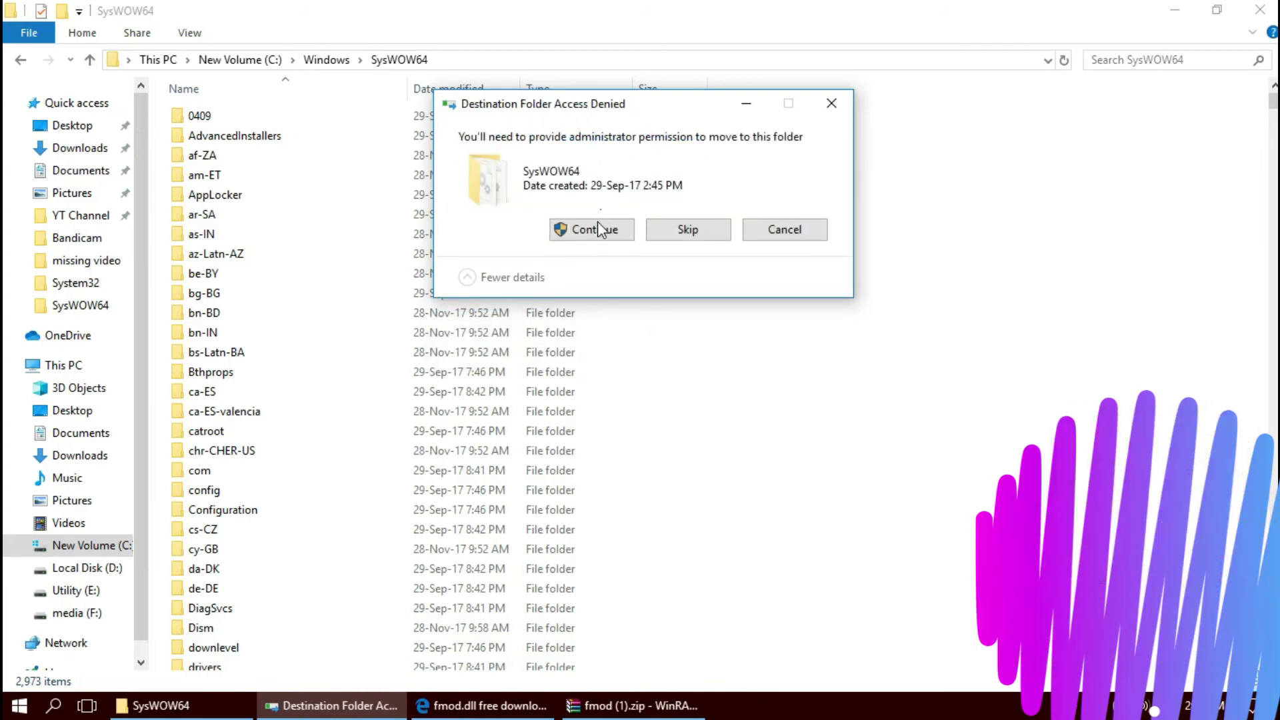
click(595, 230)
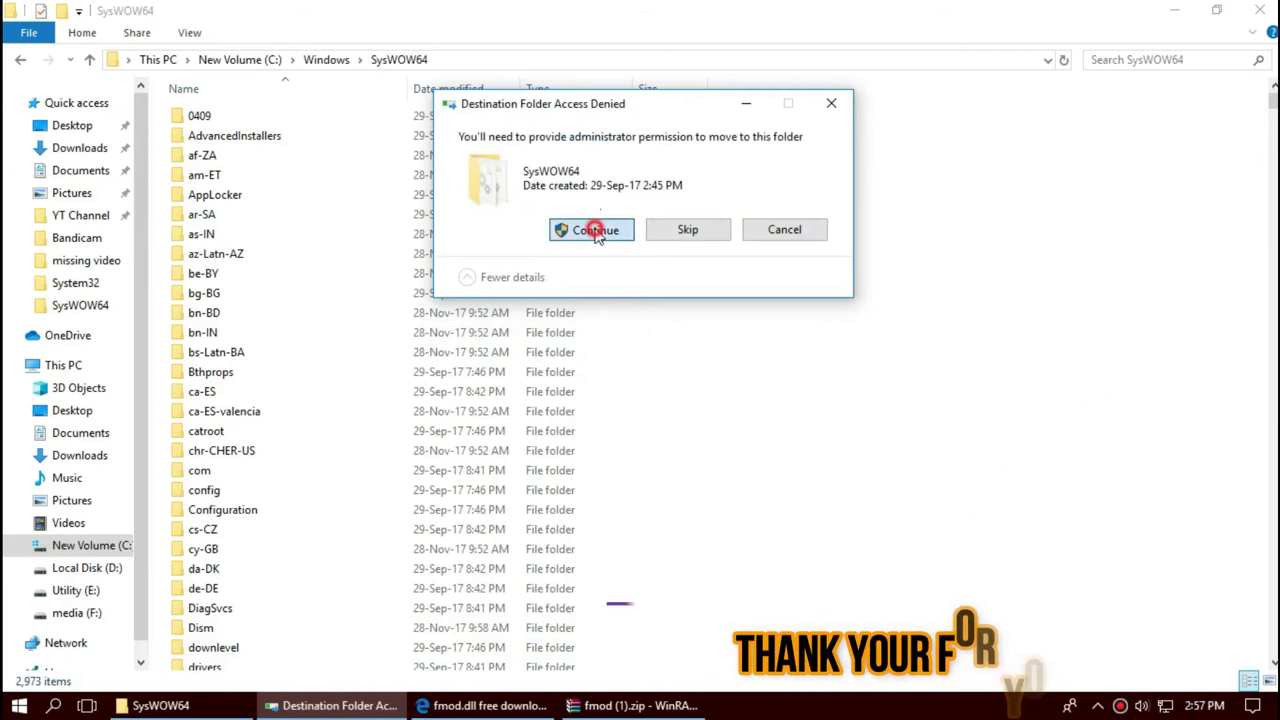
click(1137, 60)
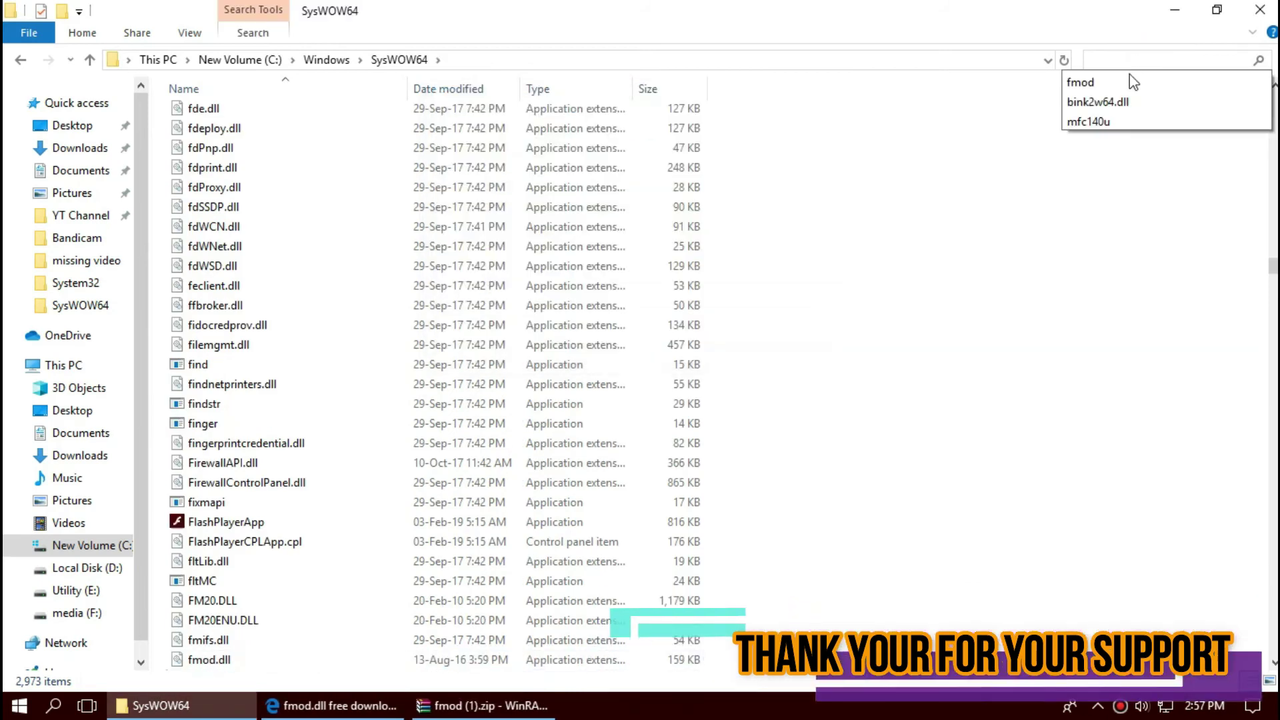
Search SysWOW64 for 'fmod' and check the single fmod.dll found.
click(1126, 77)
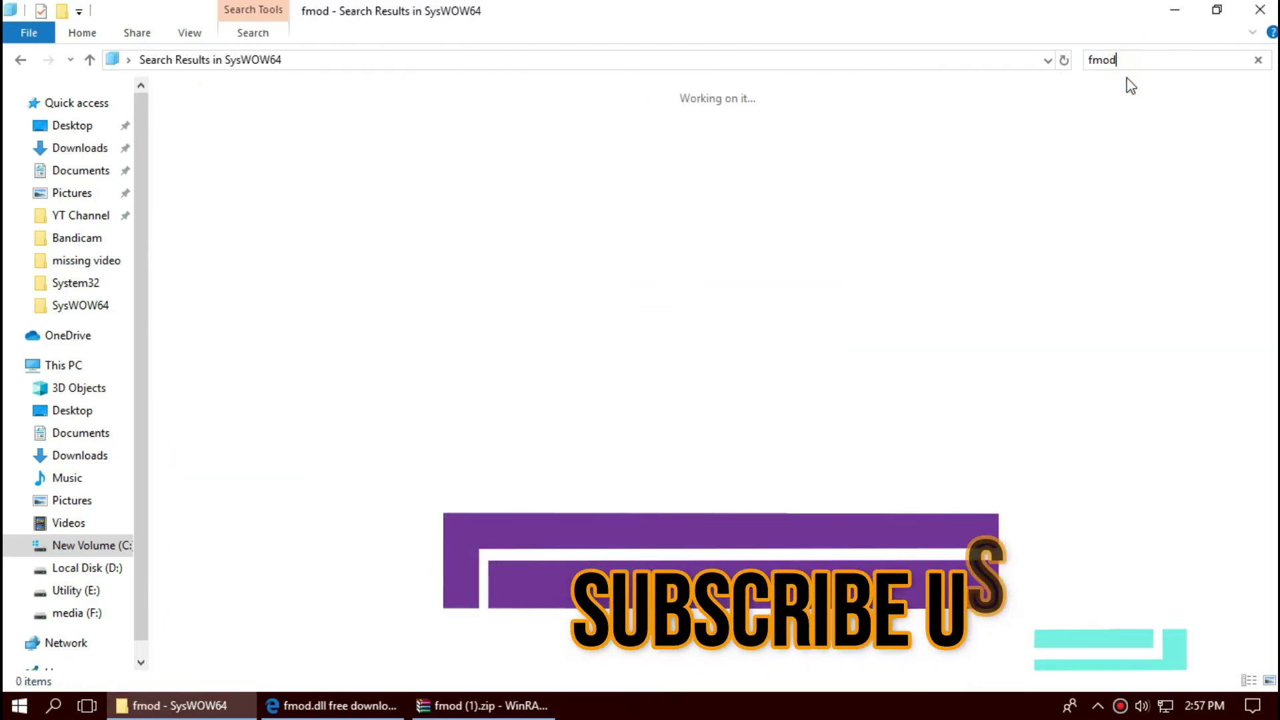
click(705, 235)
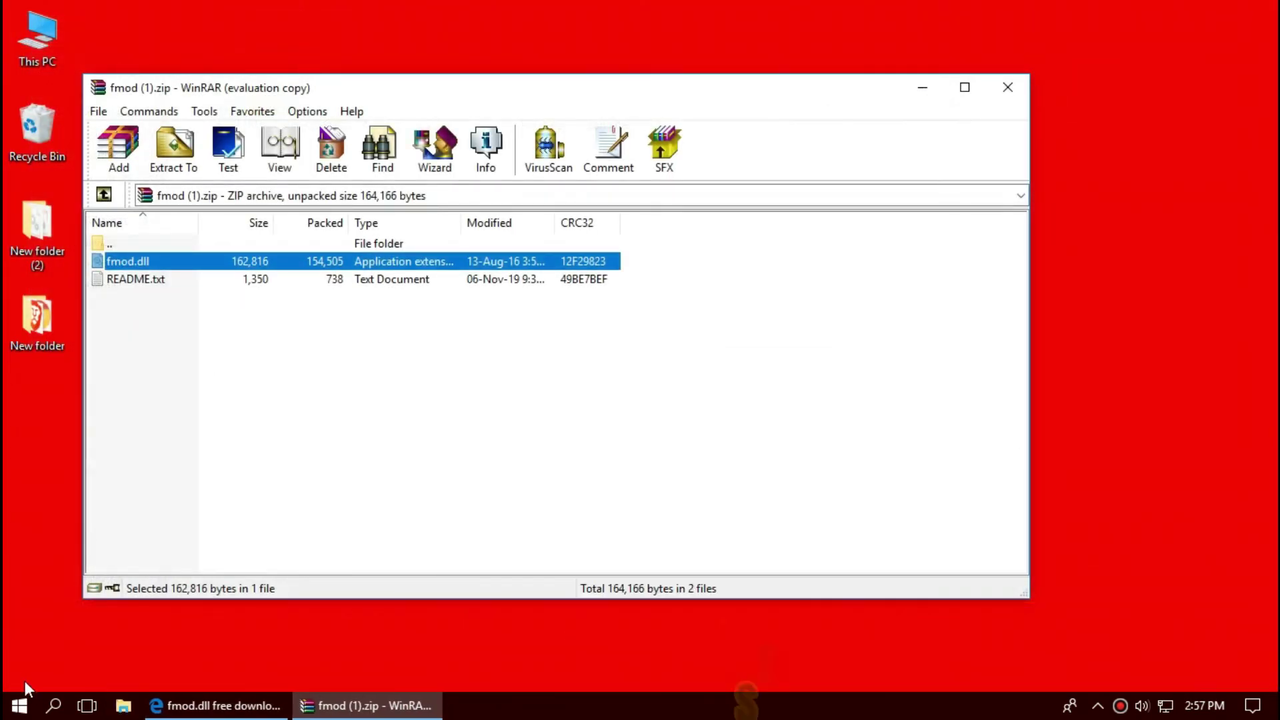
Bring up the Start menu's power options to restart Windows.
click(18, 705)
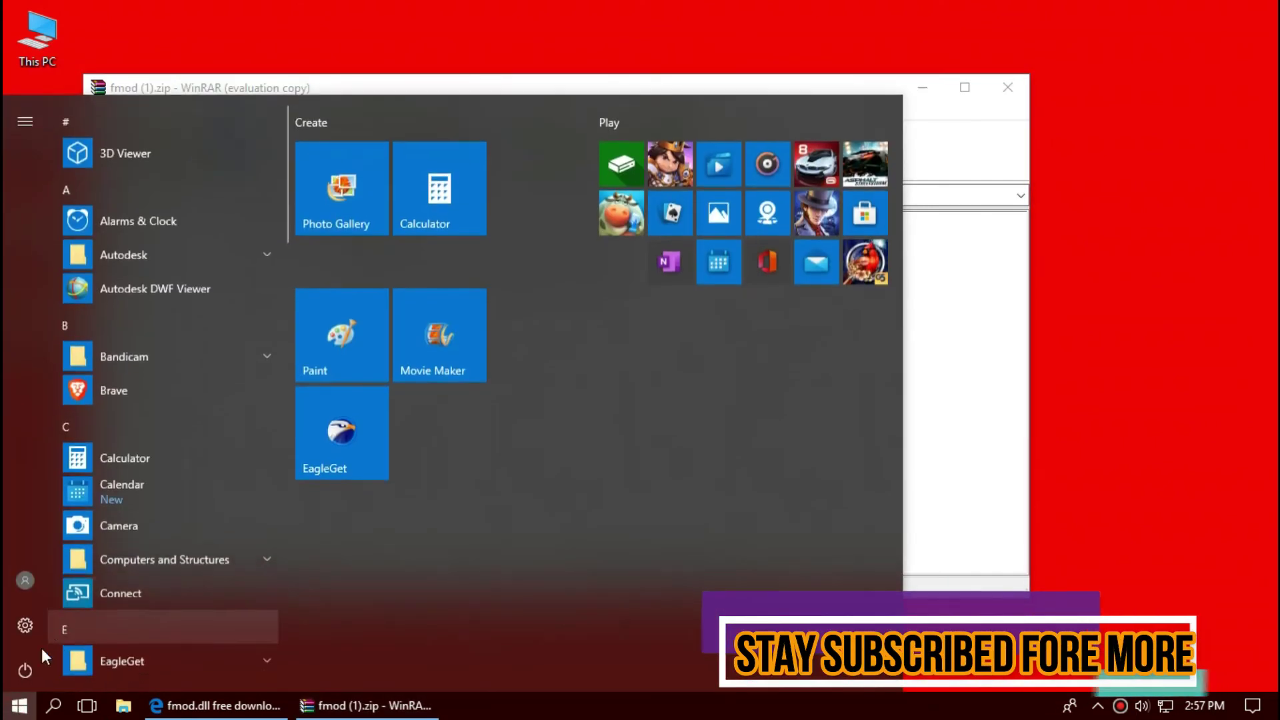
click(15, 665)
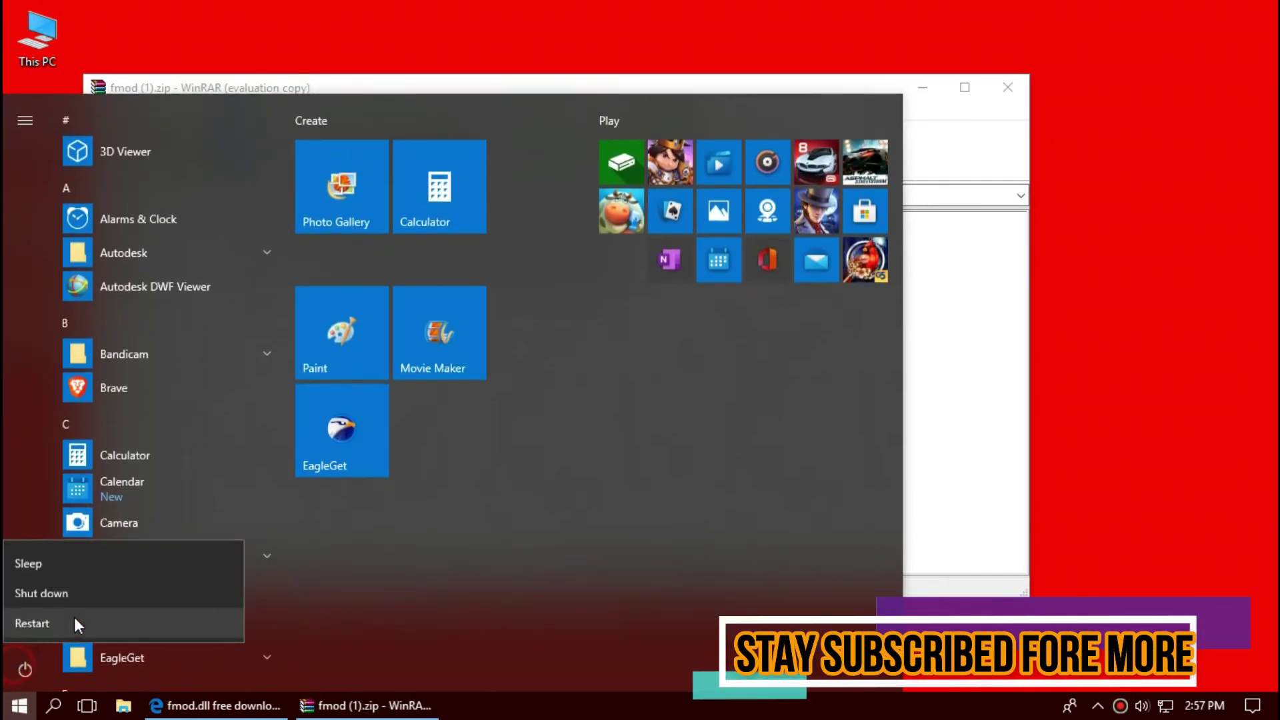